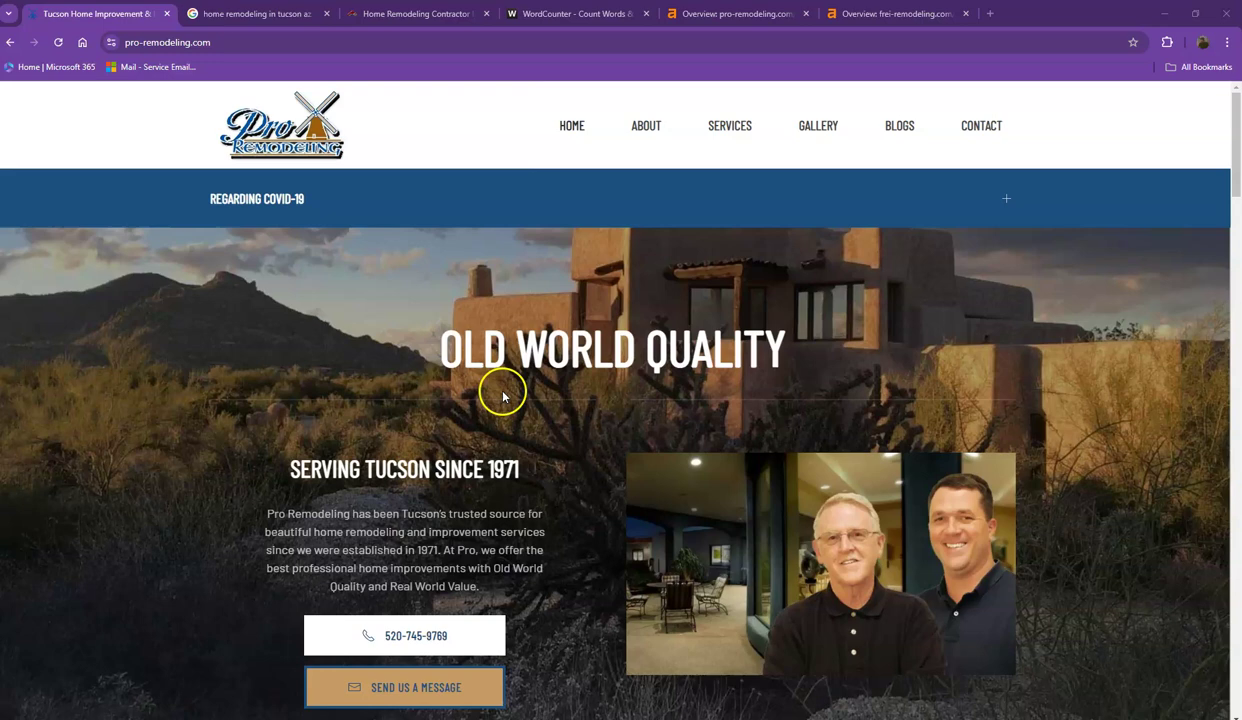
Examine the Pro Remodeling homepage from the hero section through the service tiles and company goal to the BBB accreditation section.
scroll(495, 395, "down", 3)
scroll(588, 396, "down", 3)
scroll(580, 390, "down", 2)
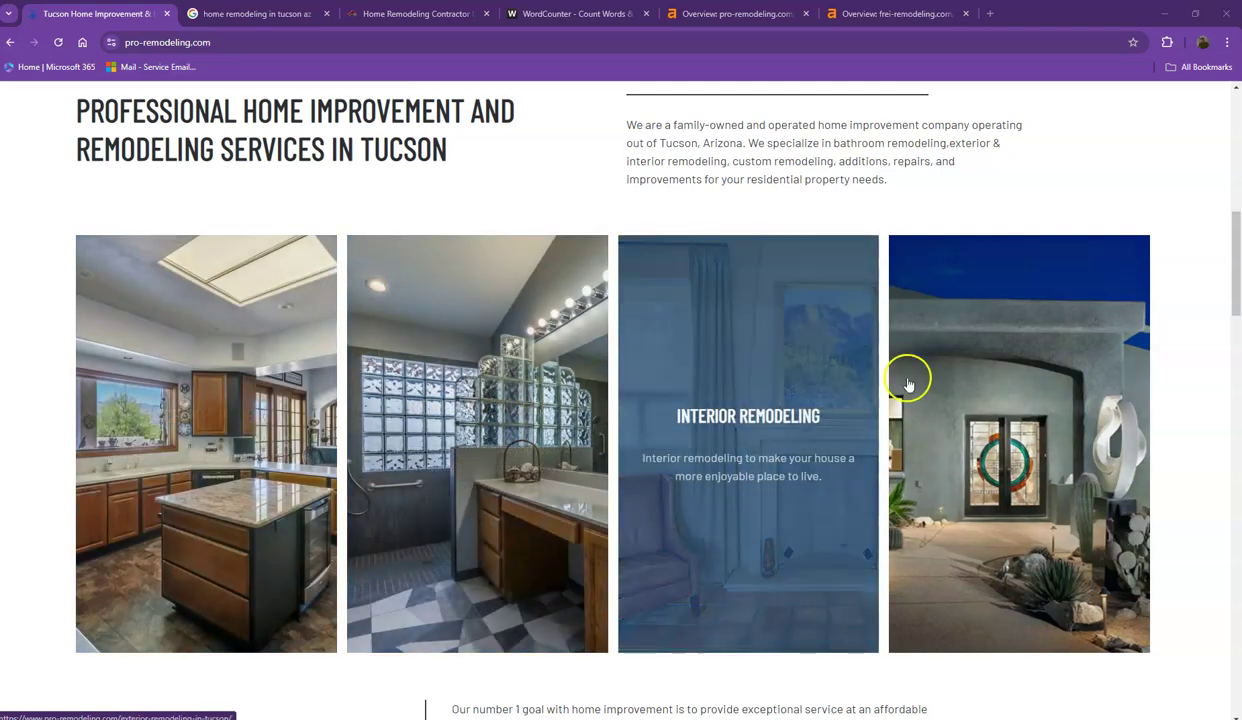
scroll(971, 383, "down", 5)
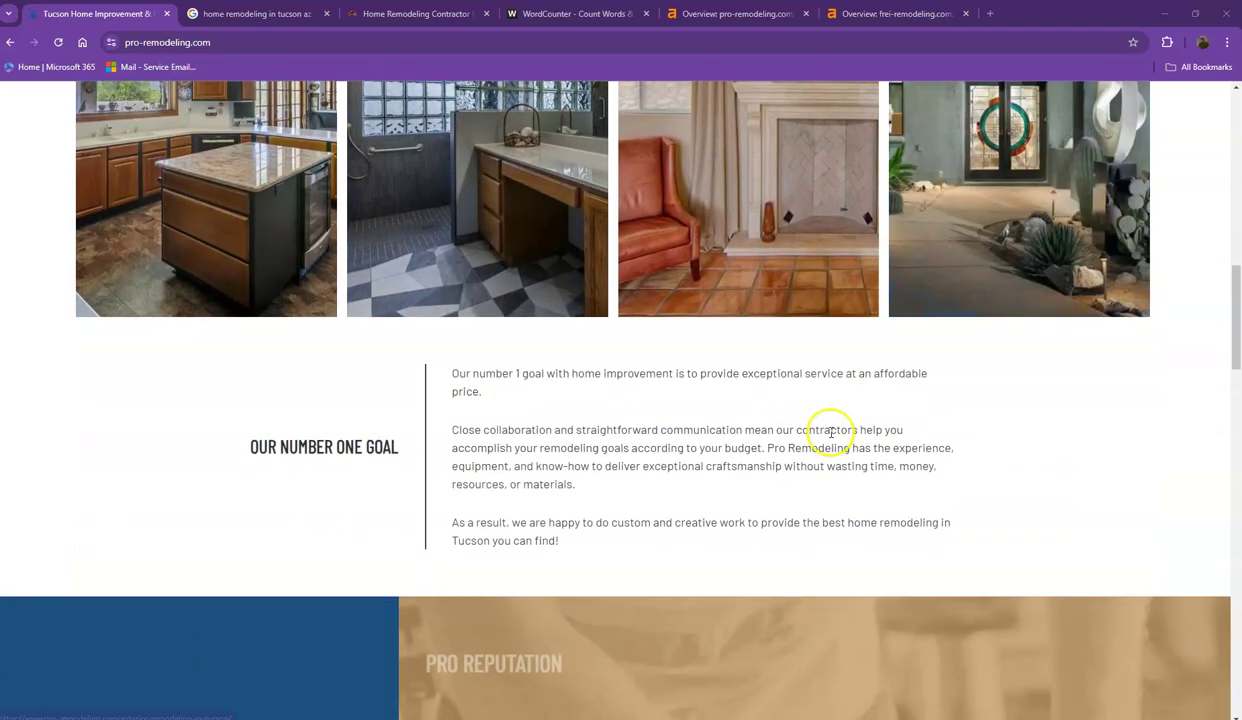
scroll(622, 388, "down", 3)
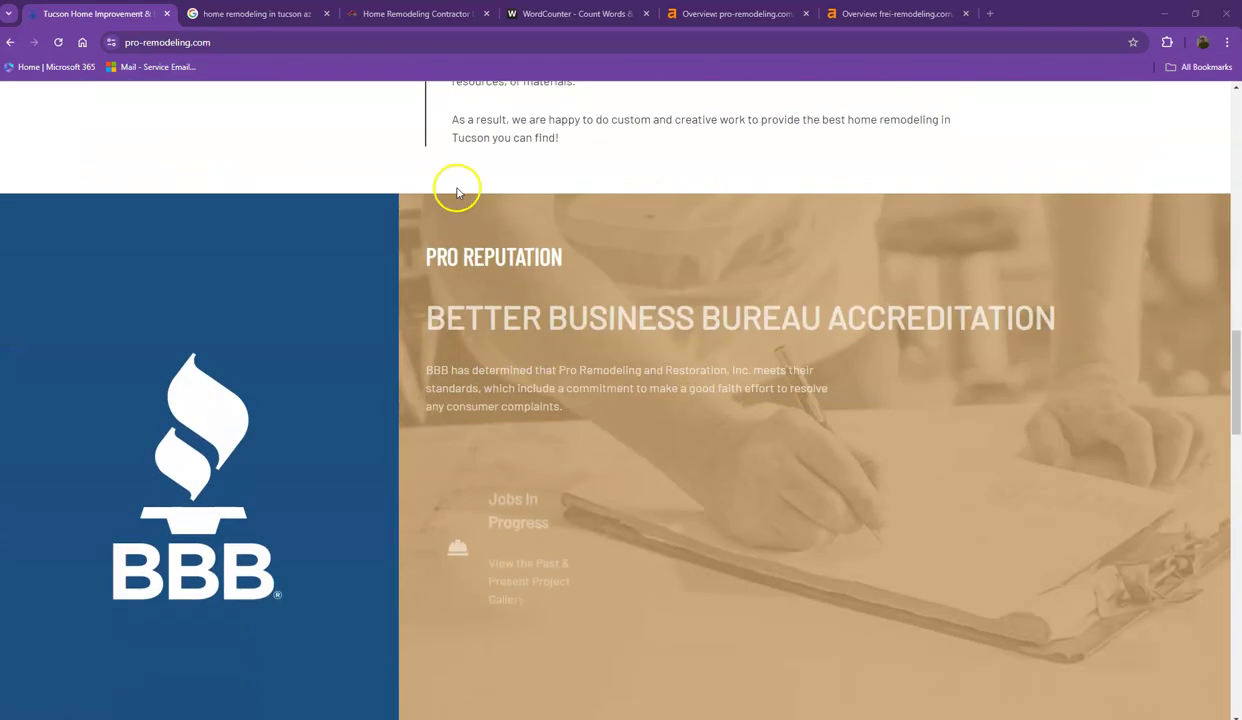
Switch to the Frei Remodeling site and examine its homepage hero and home remodeling services section.
left_click(385, 16)
scroll(371, 295, "down", 2)
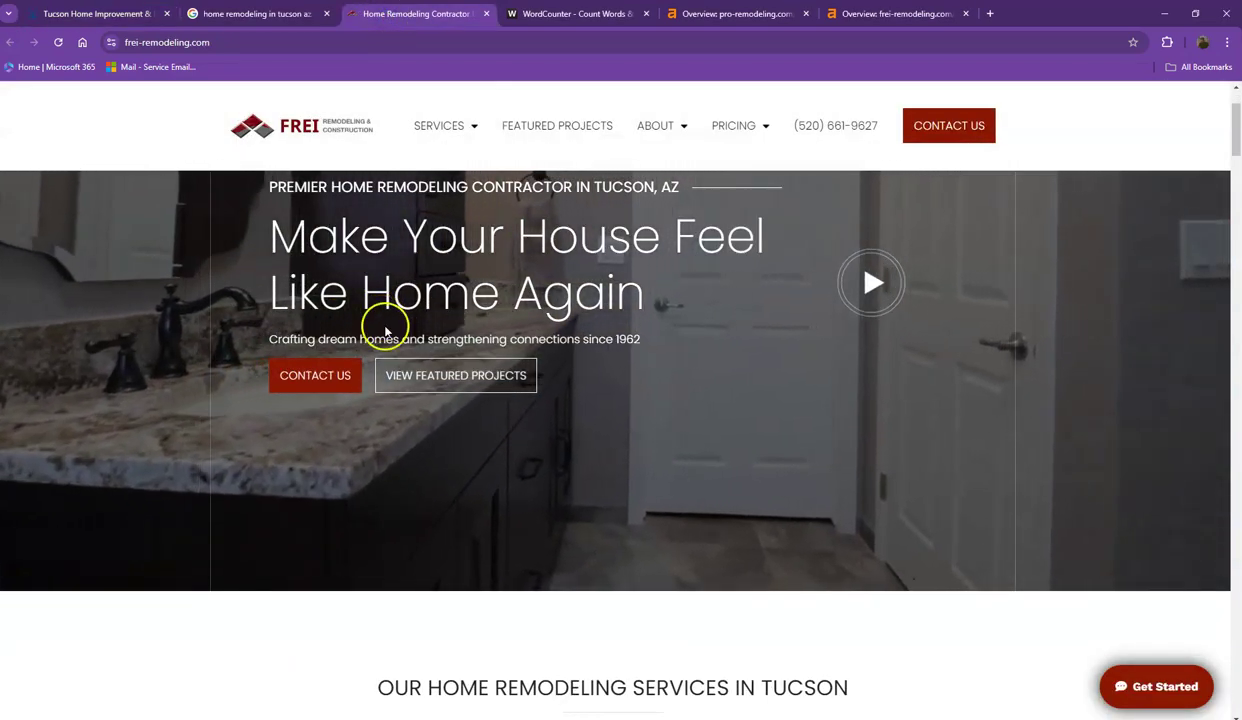
scroll(390, 335, "down", 5)
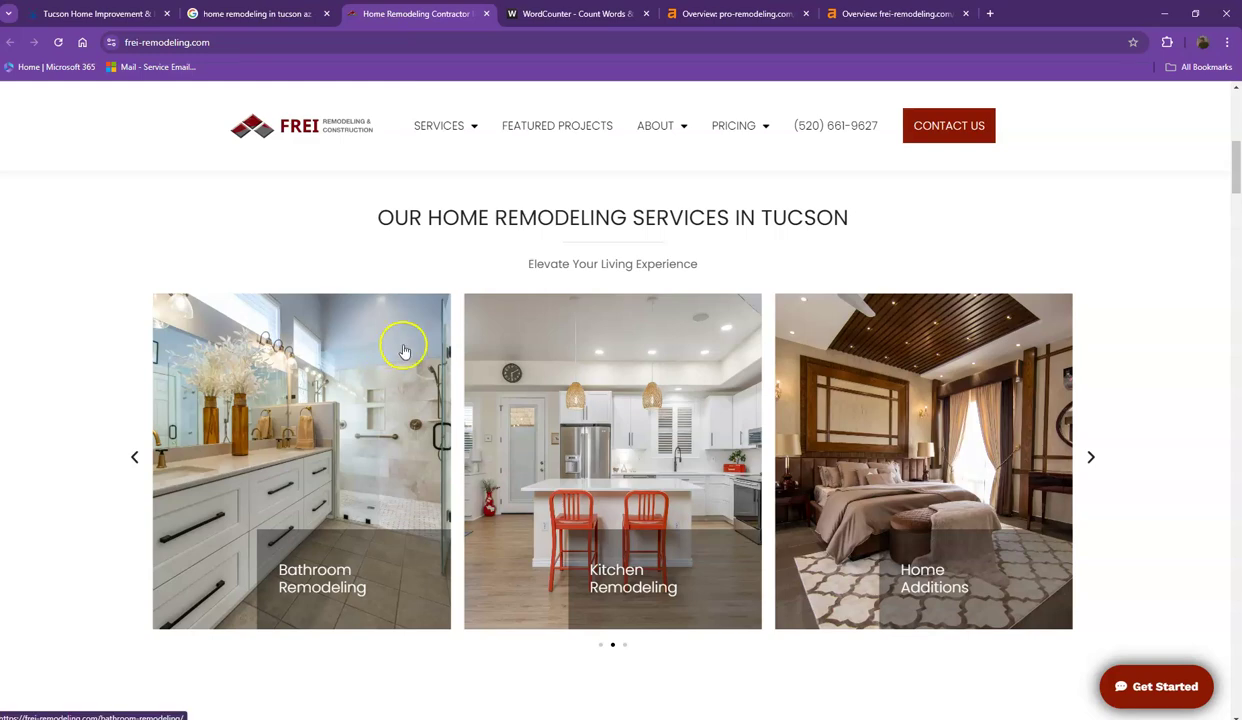
scroll(480, 365, "down", 3)
scroll(455, 380, "up", 9)
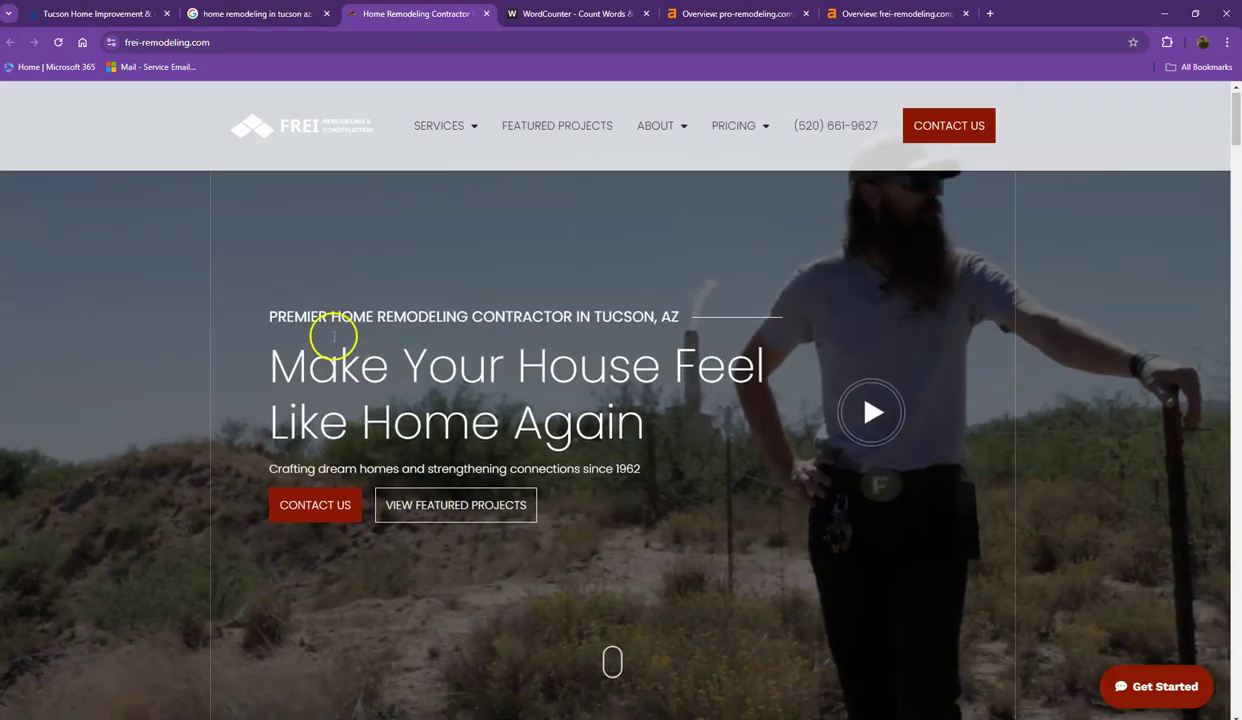
Return to the Pro Remodeling site and review the full homepage content, including the project gallery, consultation form and footer.
left_click(105, 15)
scroll(307, 266, "up", 3)
scroll(306, 266, "up", 12)
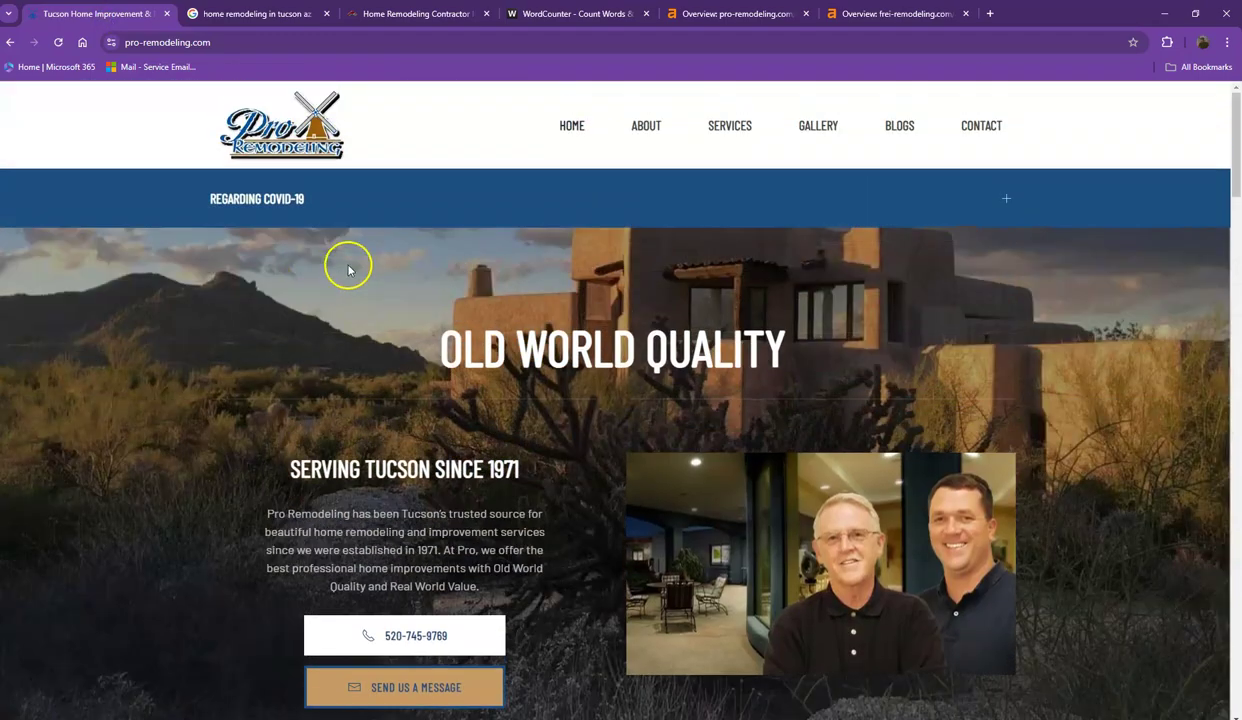
scroll(421, 305, "down", 4)
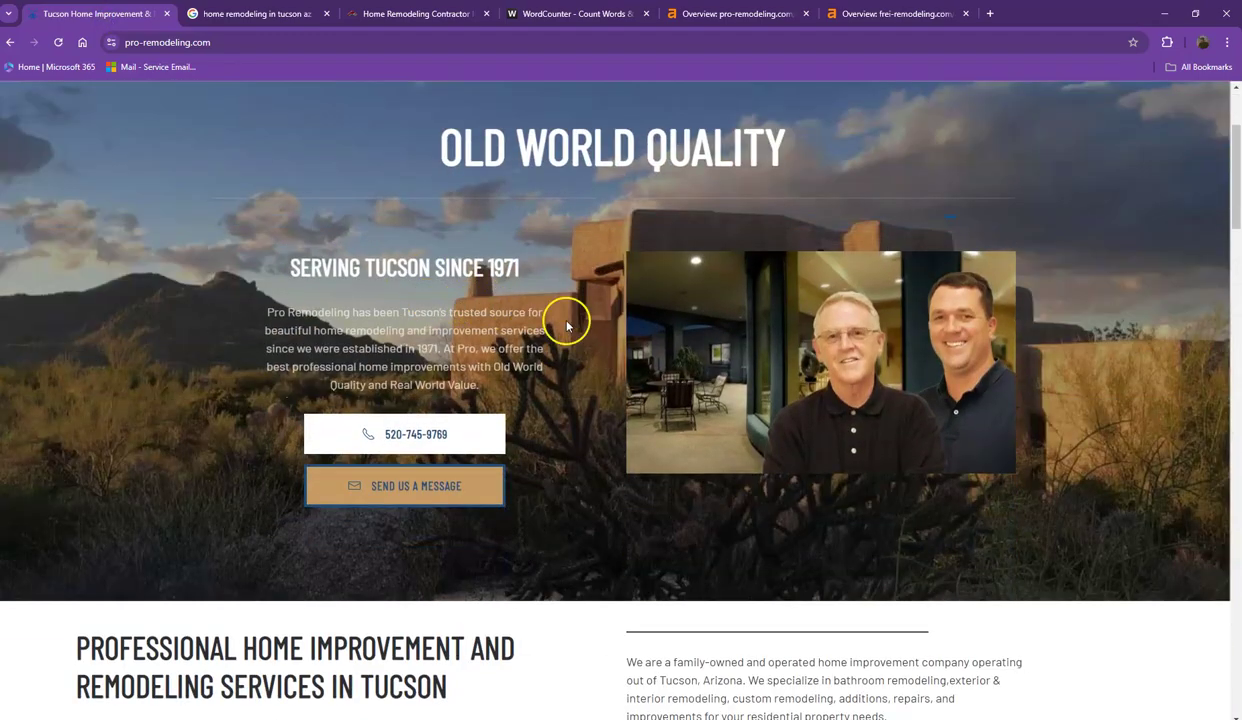
scroll(497, 333, "down", 4)
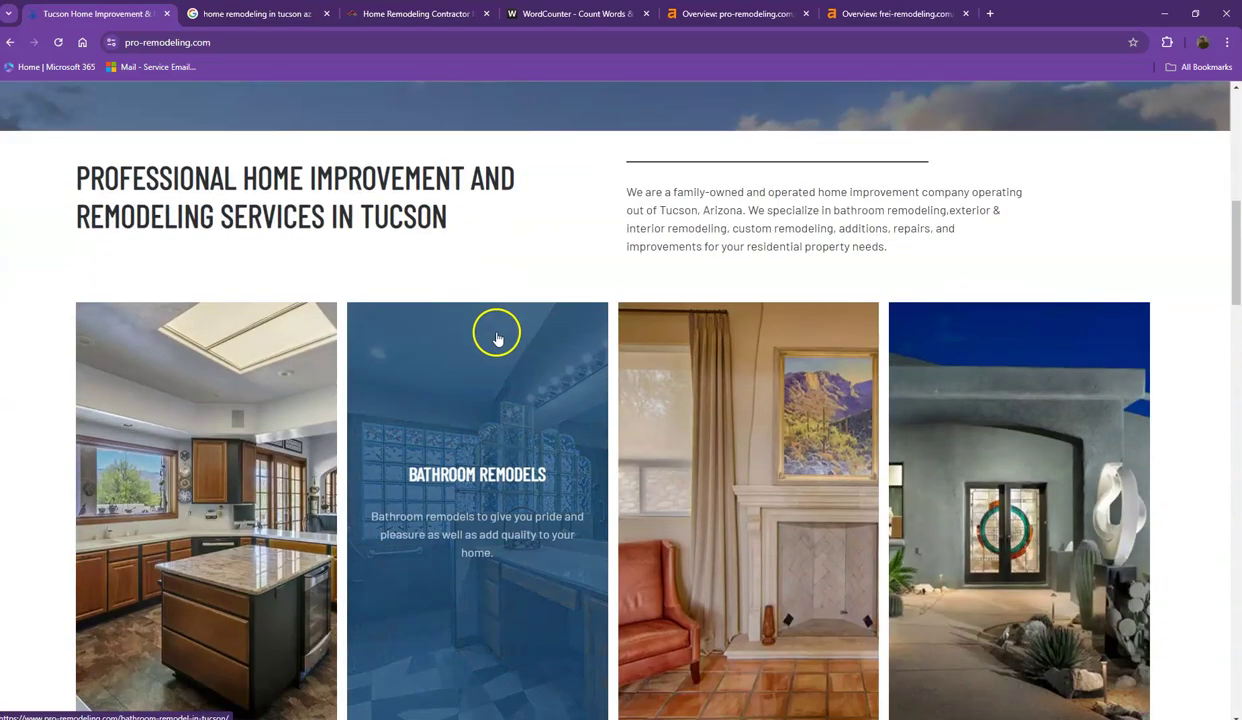
scroll(495, 330, "down", 3)
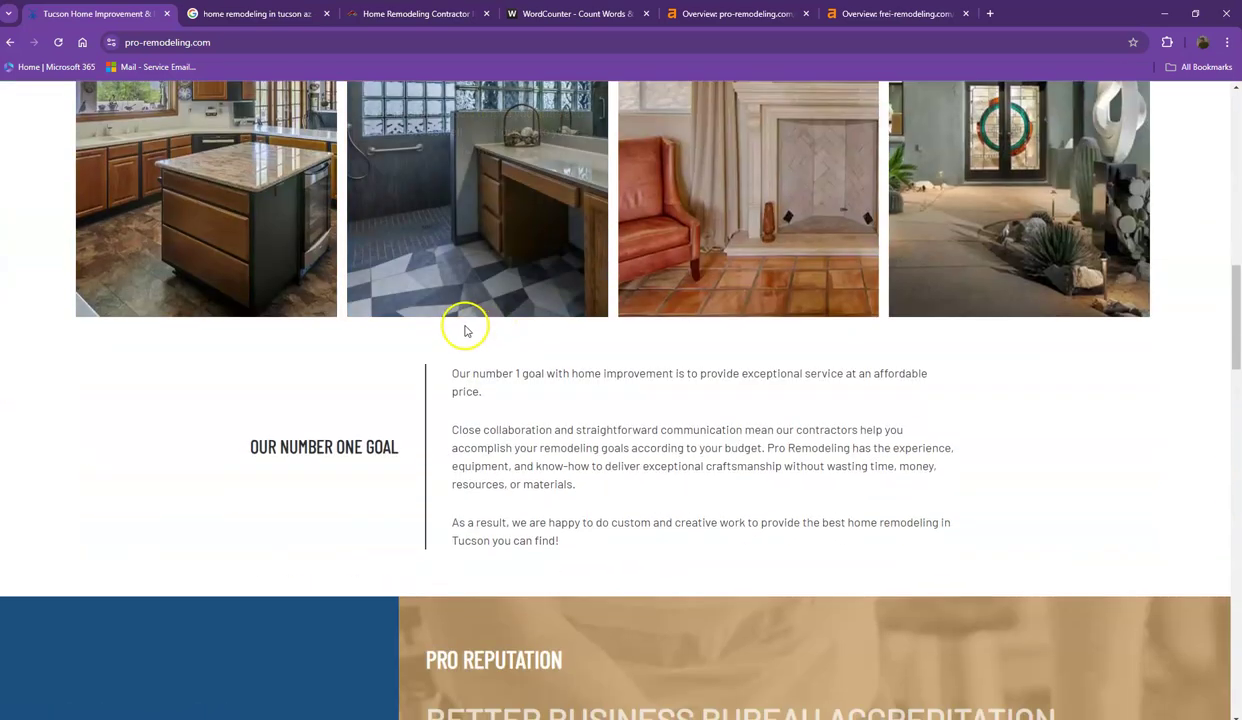
scroll(428, 320, "down", 3)
scroll(430, 320, "down", 5)
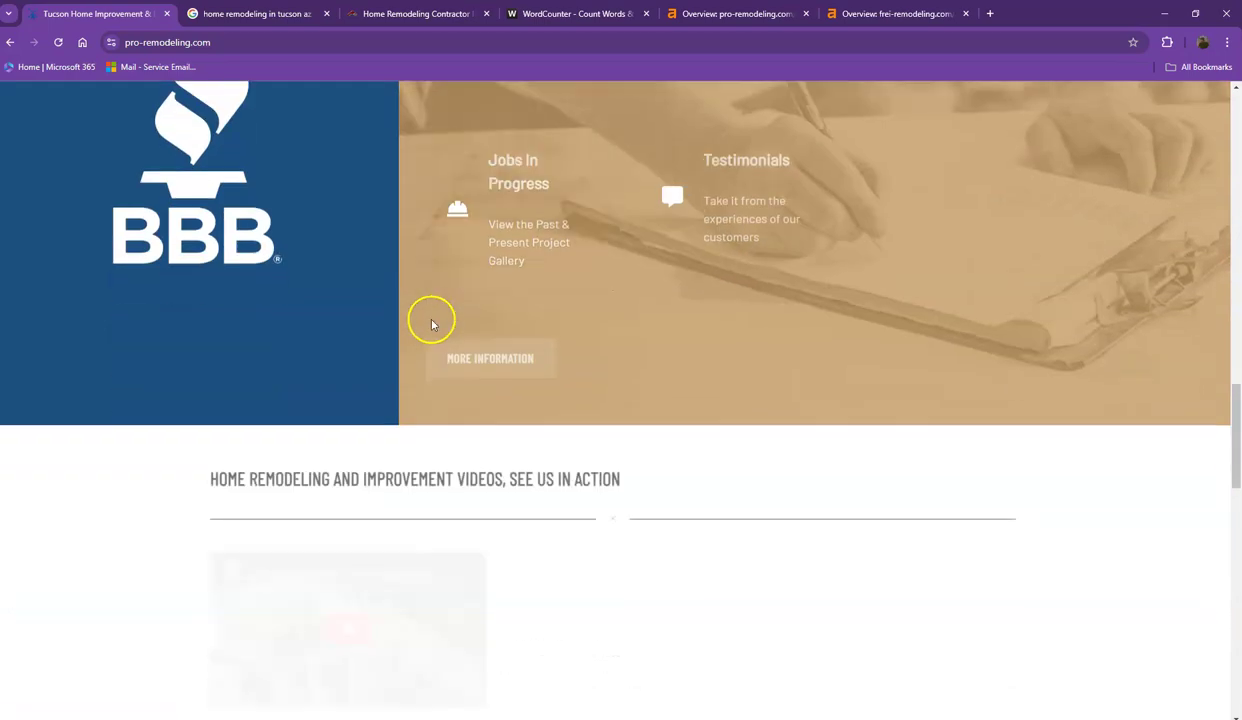
scroll(405, 365, "down", 10)
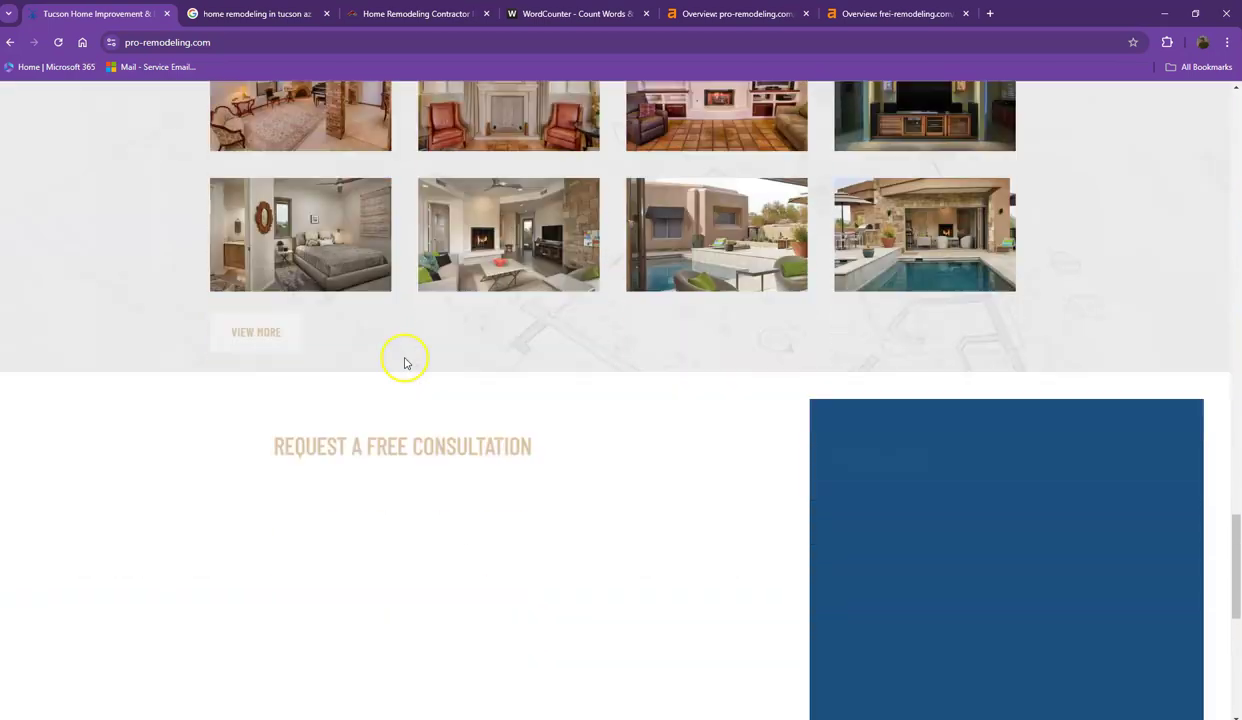
scroll(405, 360, "down", 3)
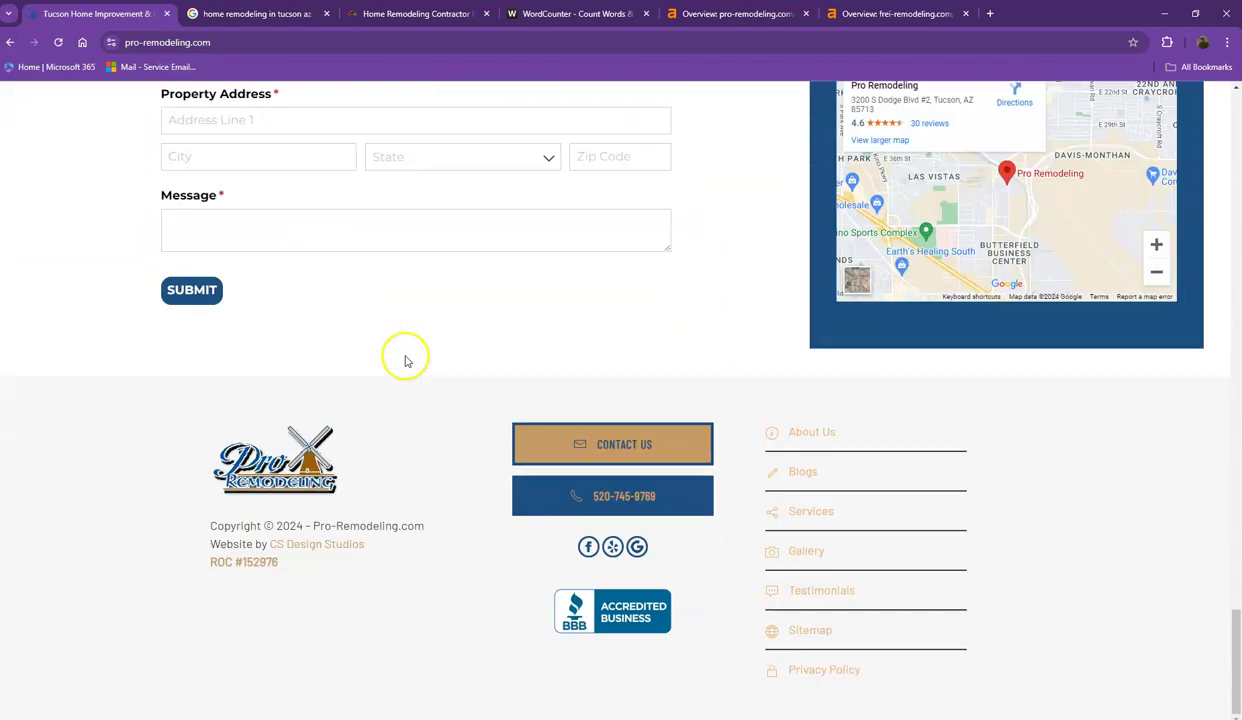
scroll(380, 360, "up", 6)
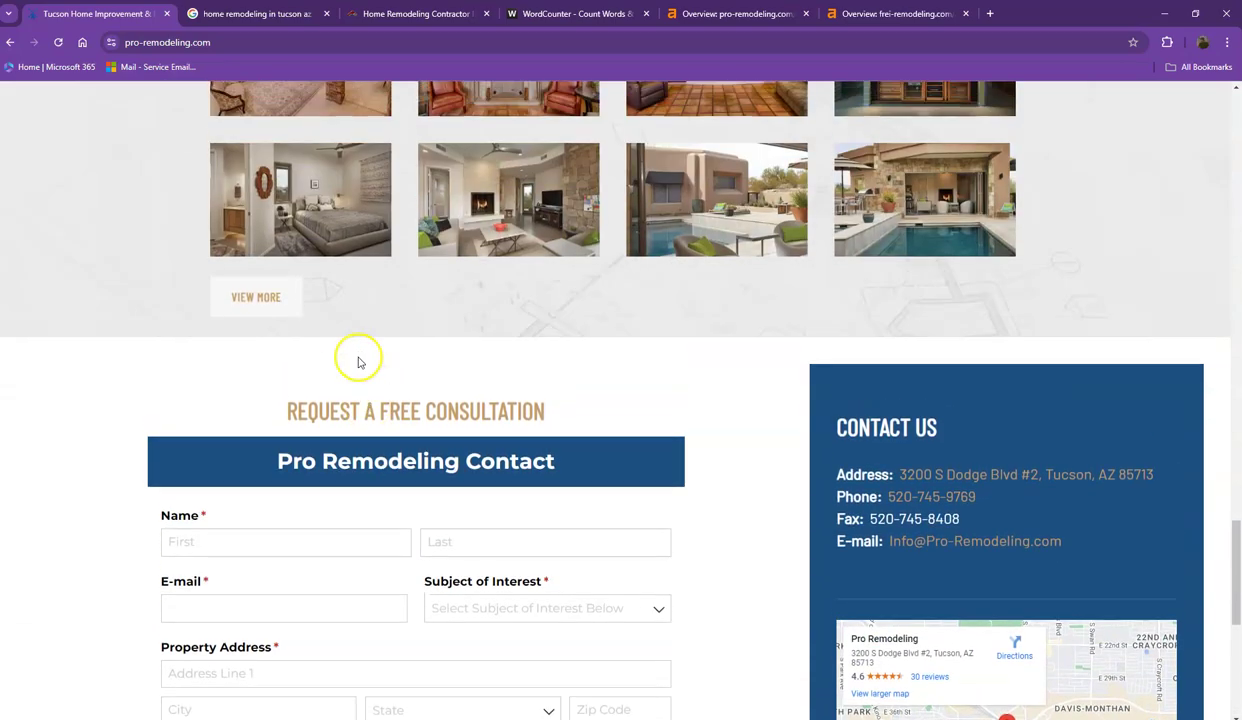
scroll(359, 362, "up", 10)
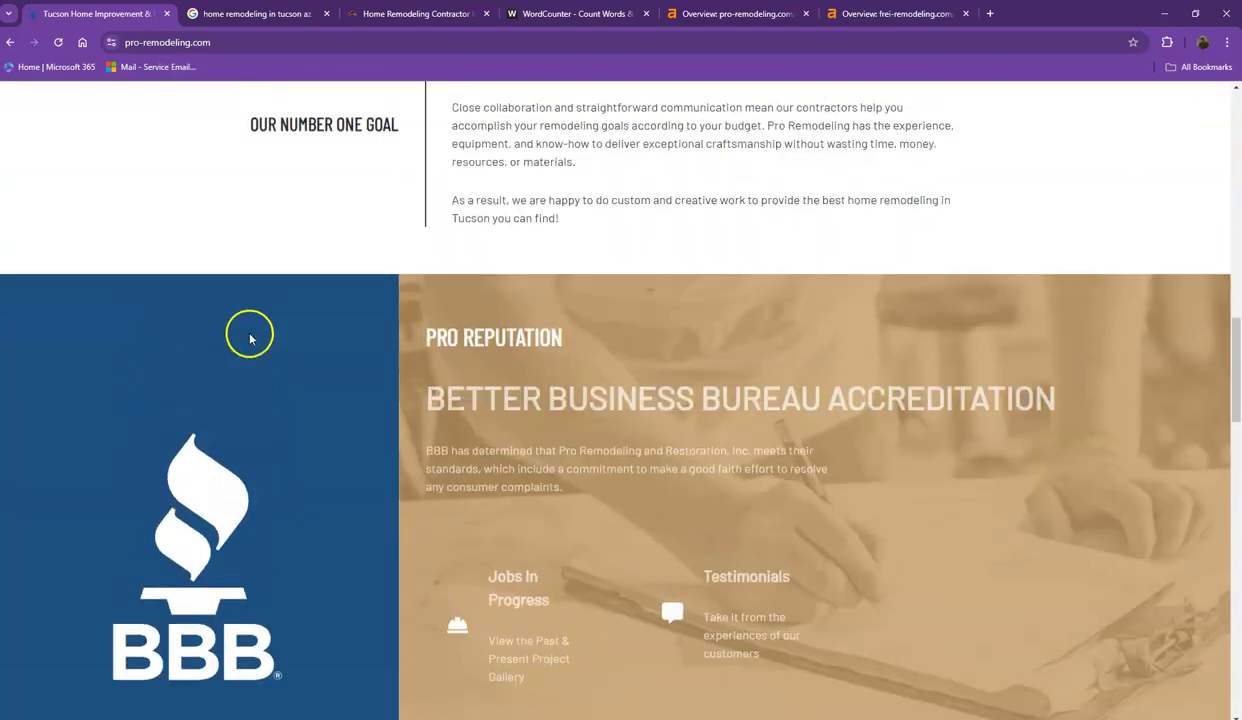
scroll(250, 338, "up", 12)
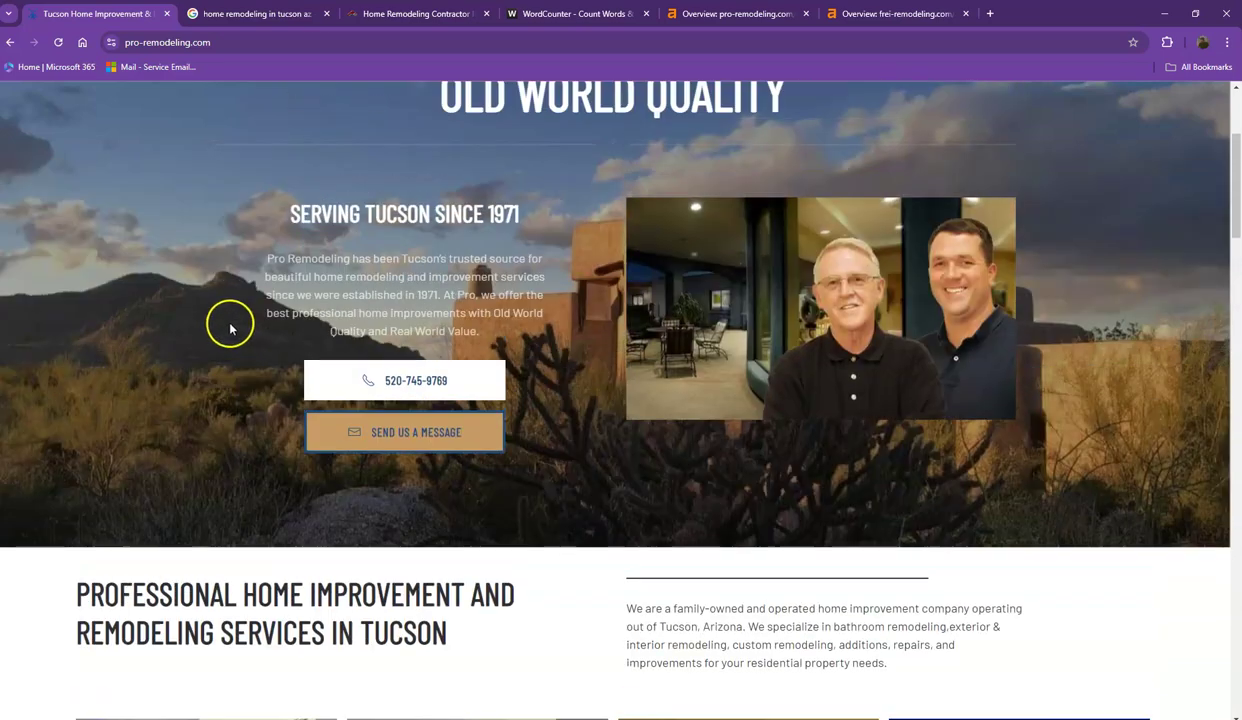
scroll(231, 326, "up", 2)
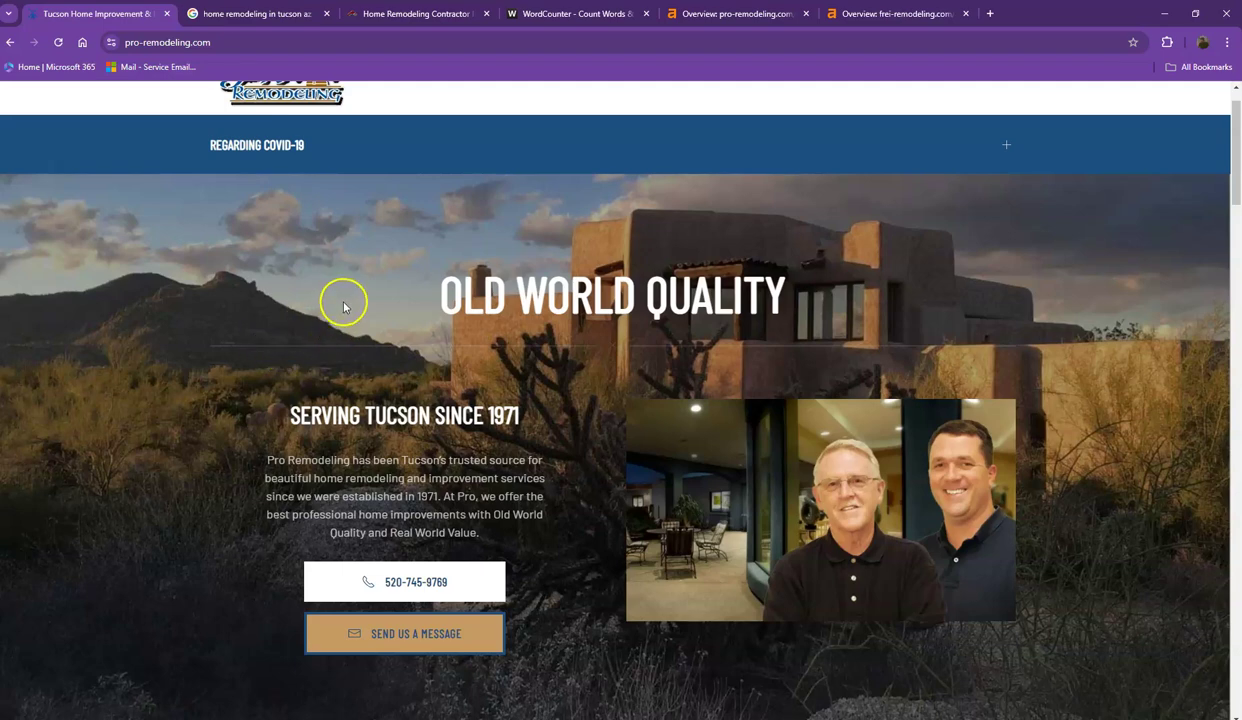
Copy all of the Pro Remodeling homepage text into the WordCounter text area.
key("ctrl+a")
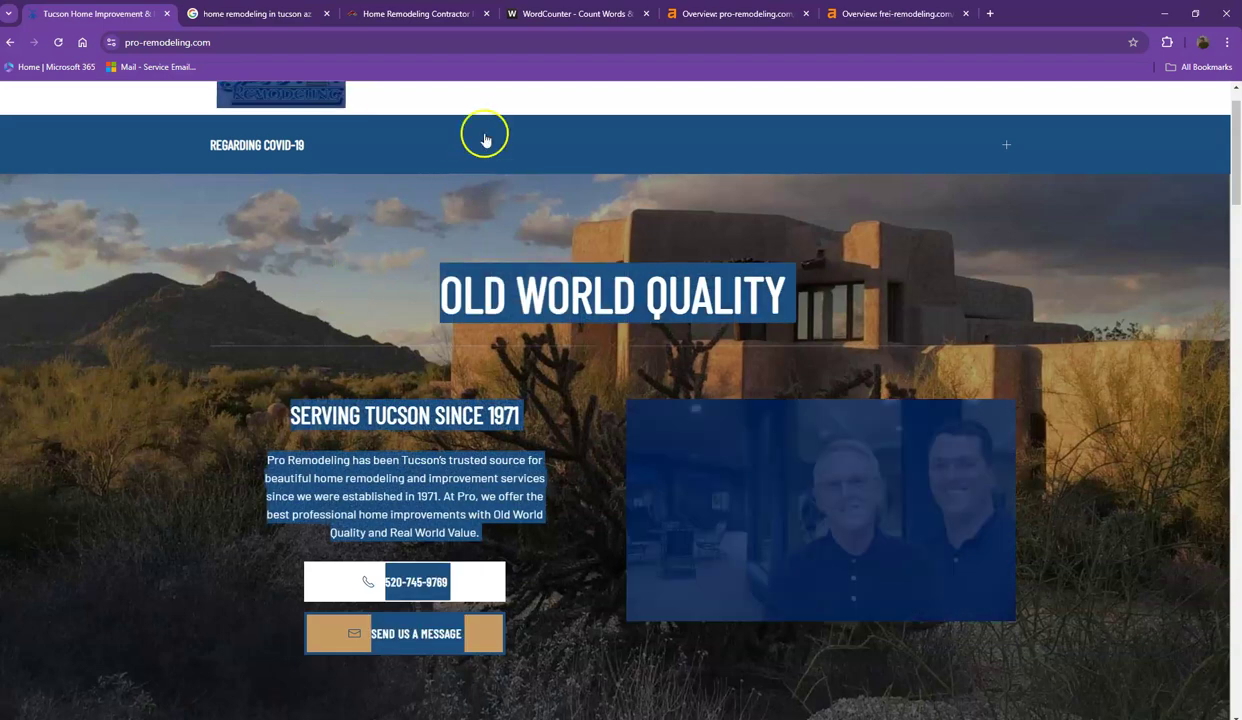
left_click(574, 14)
left_click(410, 263)
key("ctrl+v")
scroll(190, 320, "up", 15)
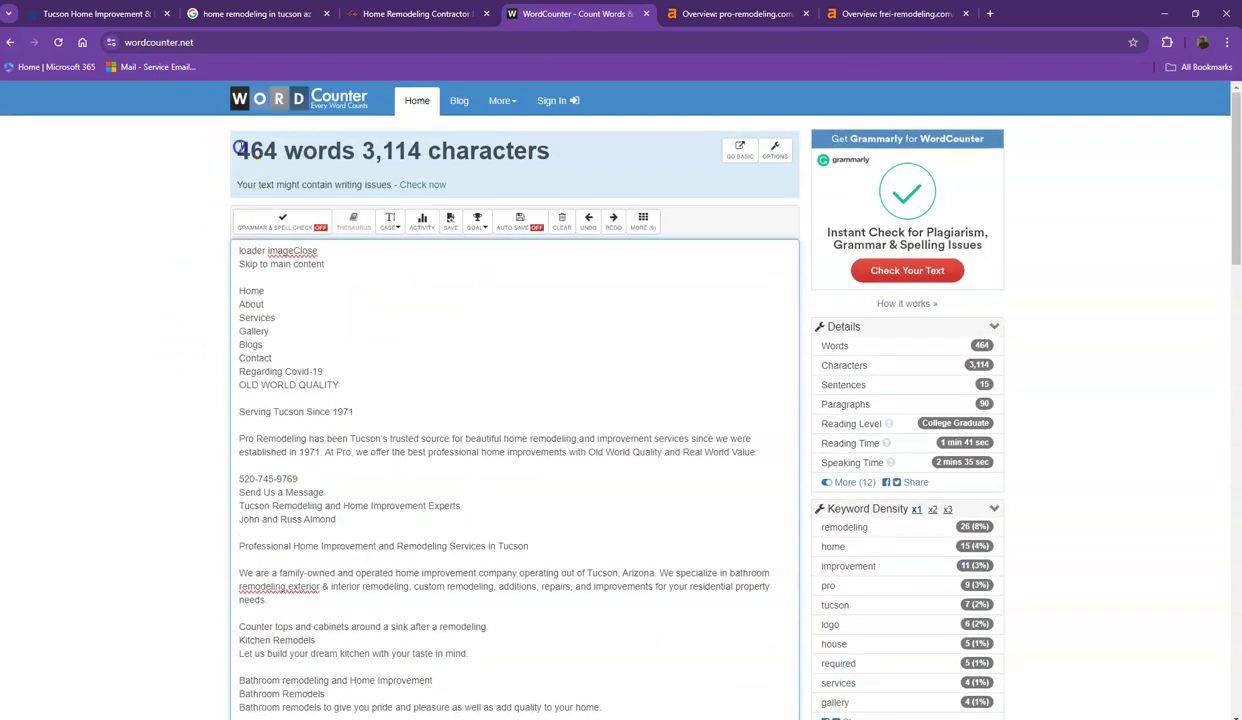
Check the pasted homepage text's total word count and keyword density in WordCounter.
left_click_drag(238, 150, 342, 149)
left_click(356, 148)
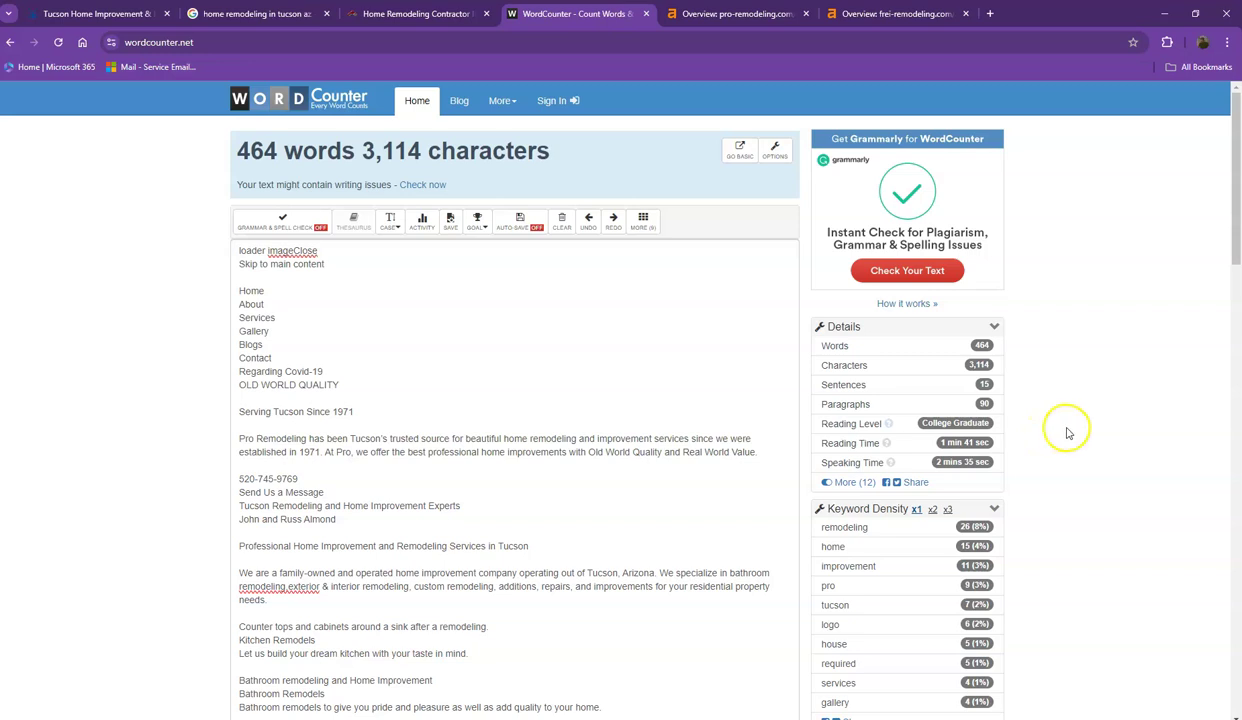
scroll(1075, 430, "down", 2)
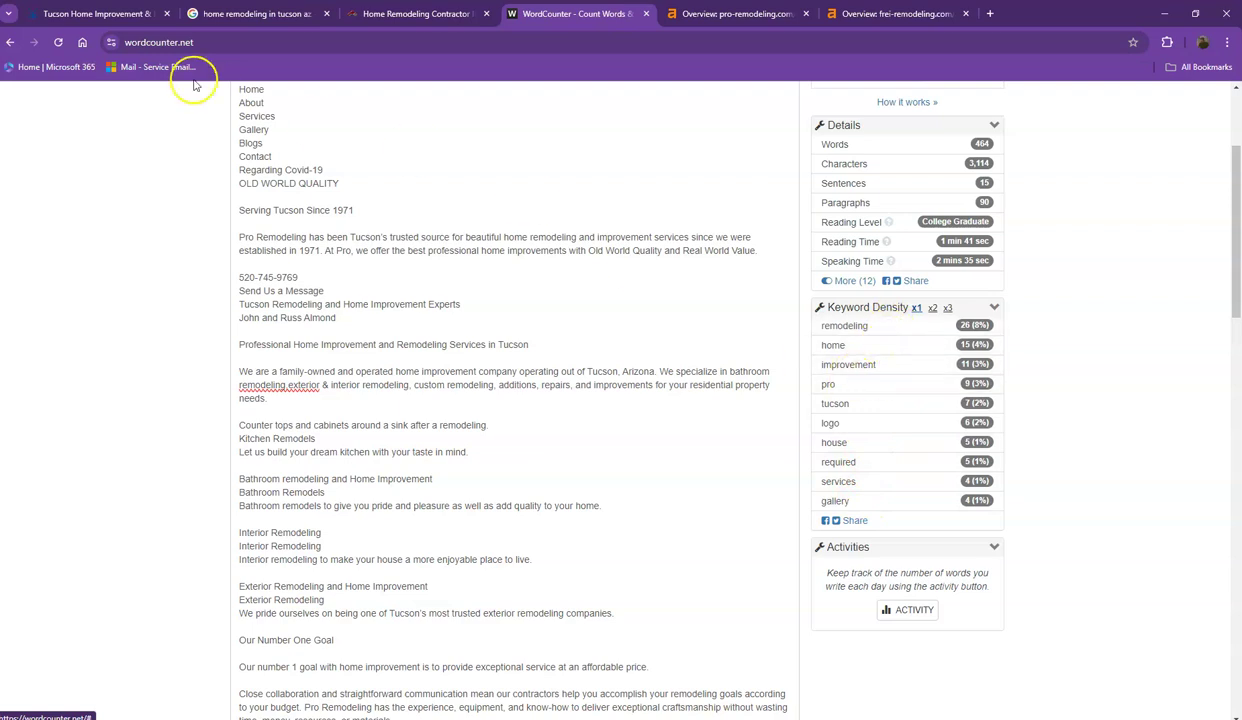
Compare the Pro Remodeling site with the local business listings in the Google results for "home remodeling in tucson az".
left_click(107, 14)
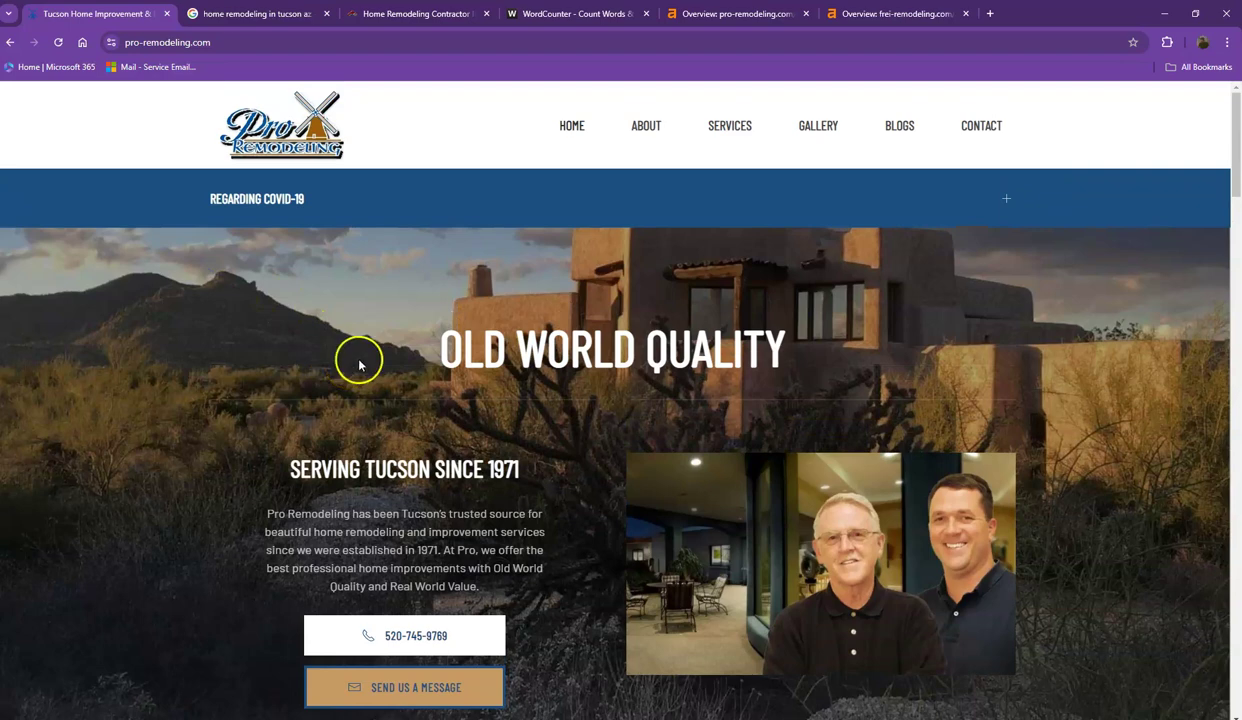
left_click(248, 15)
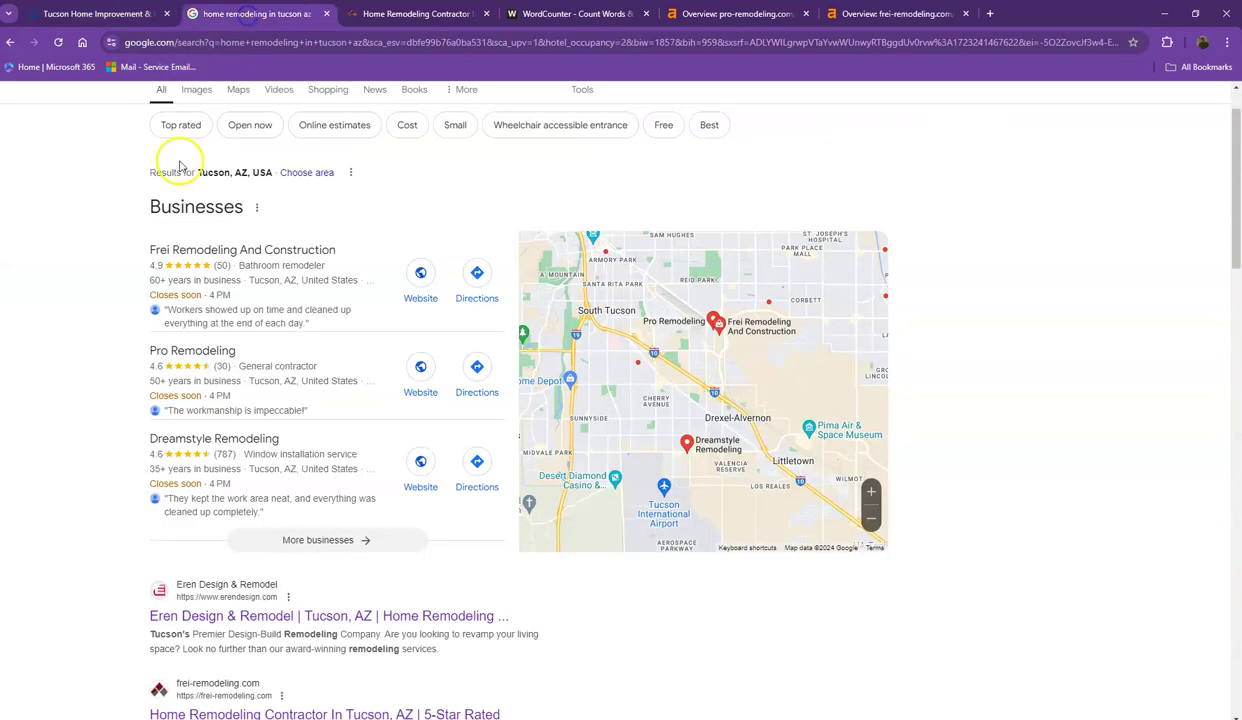
scroll(180, 165, "up", 1)
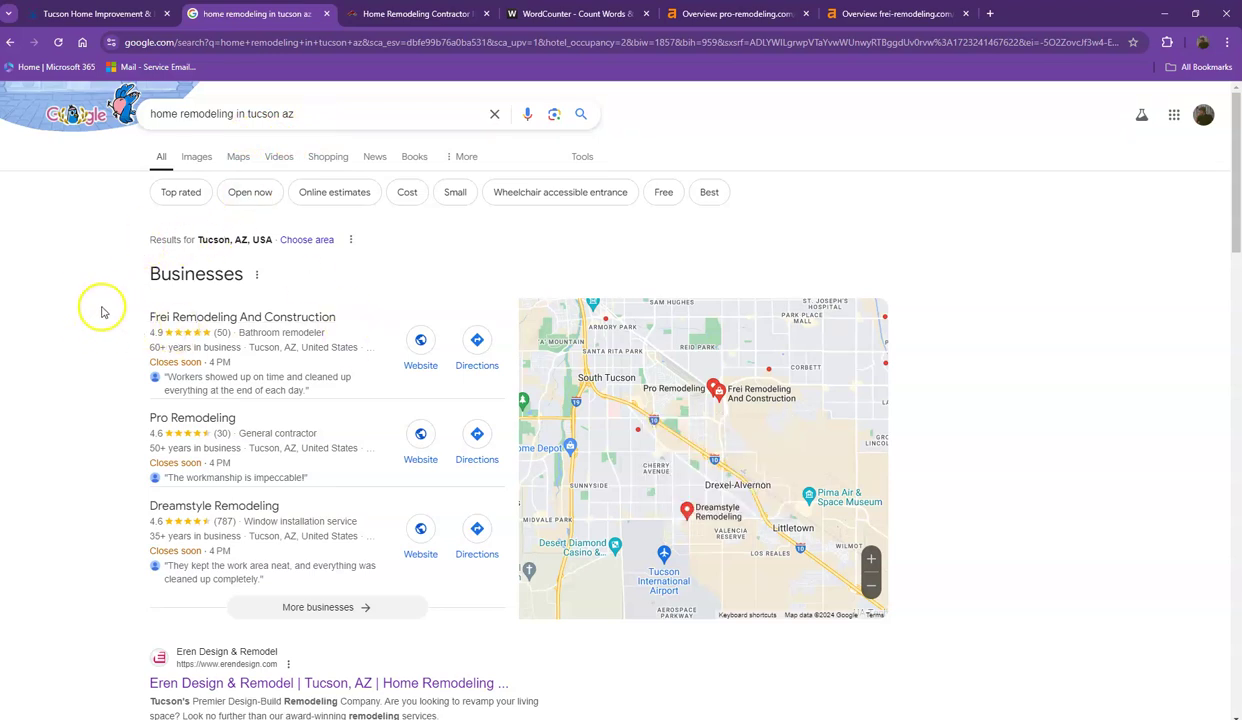
scroll(160, 295, "down", 1)
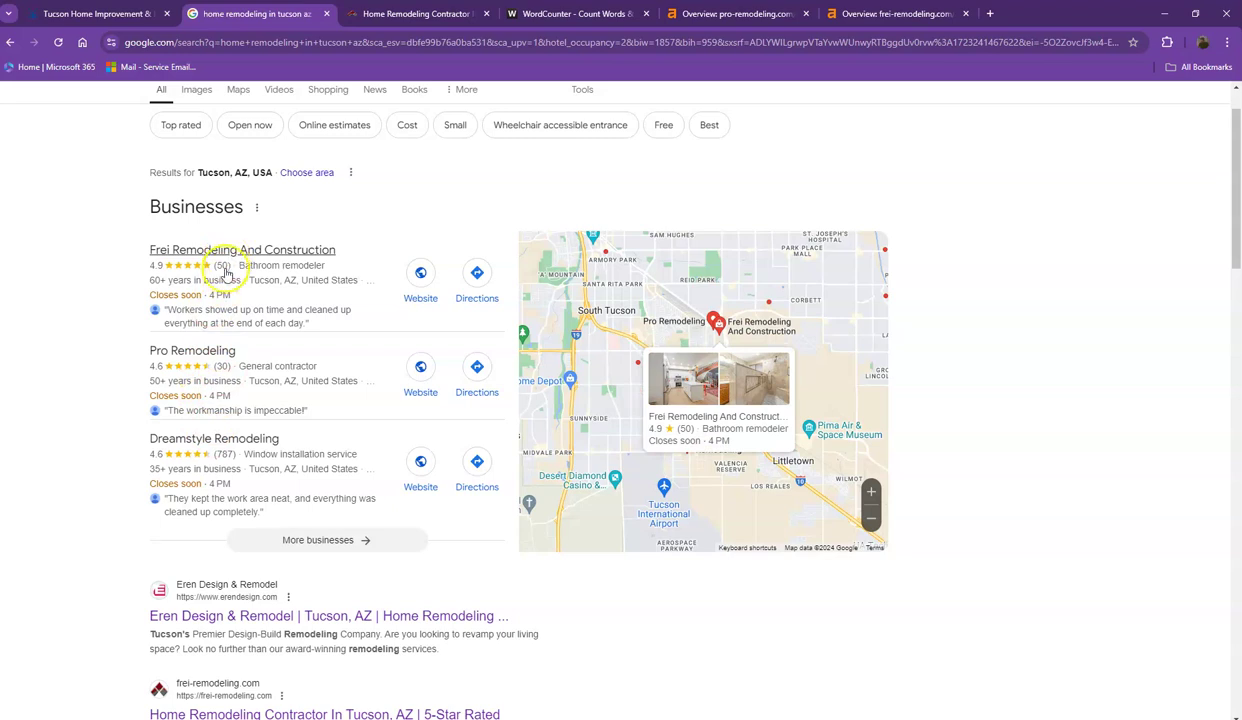
left_click(118, 14)
left_click(252, 20)
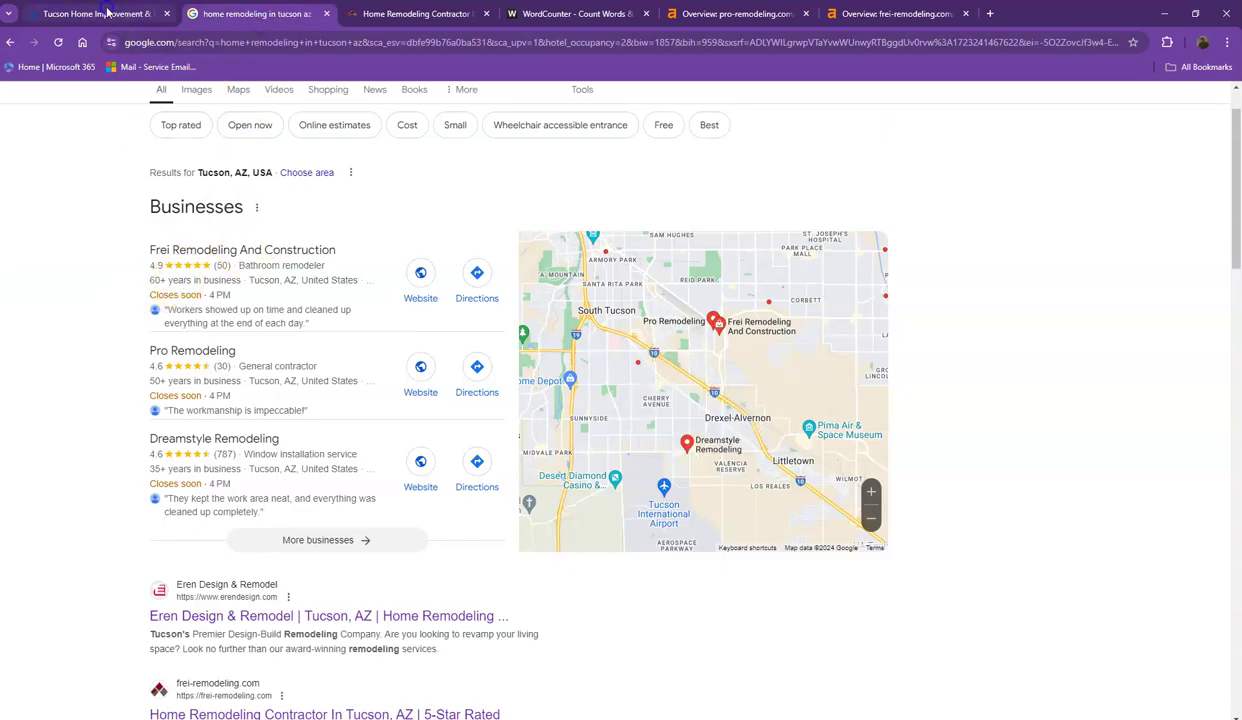
left_click(107, 12)
left_click(258, 19)
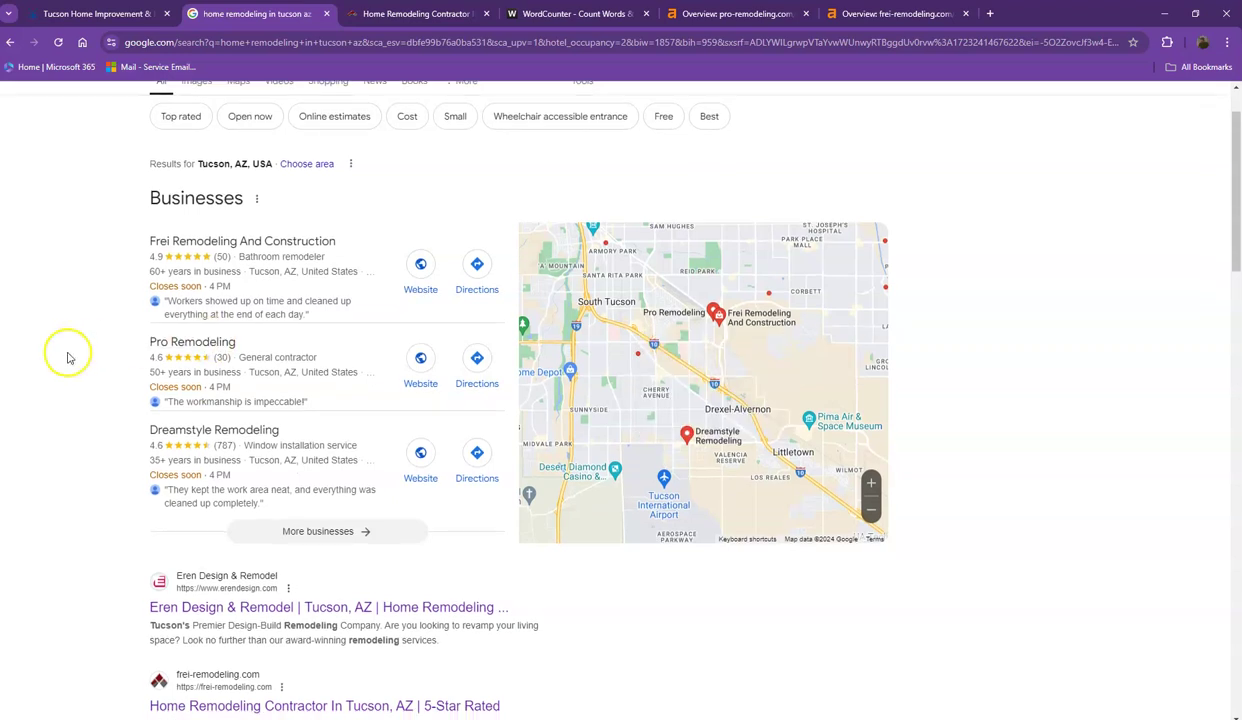
Examine the organic Google results below the map listings to compare where Frei Remodeling and Pro Remodeling rank.
scroll(60, 340, "down", 3)
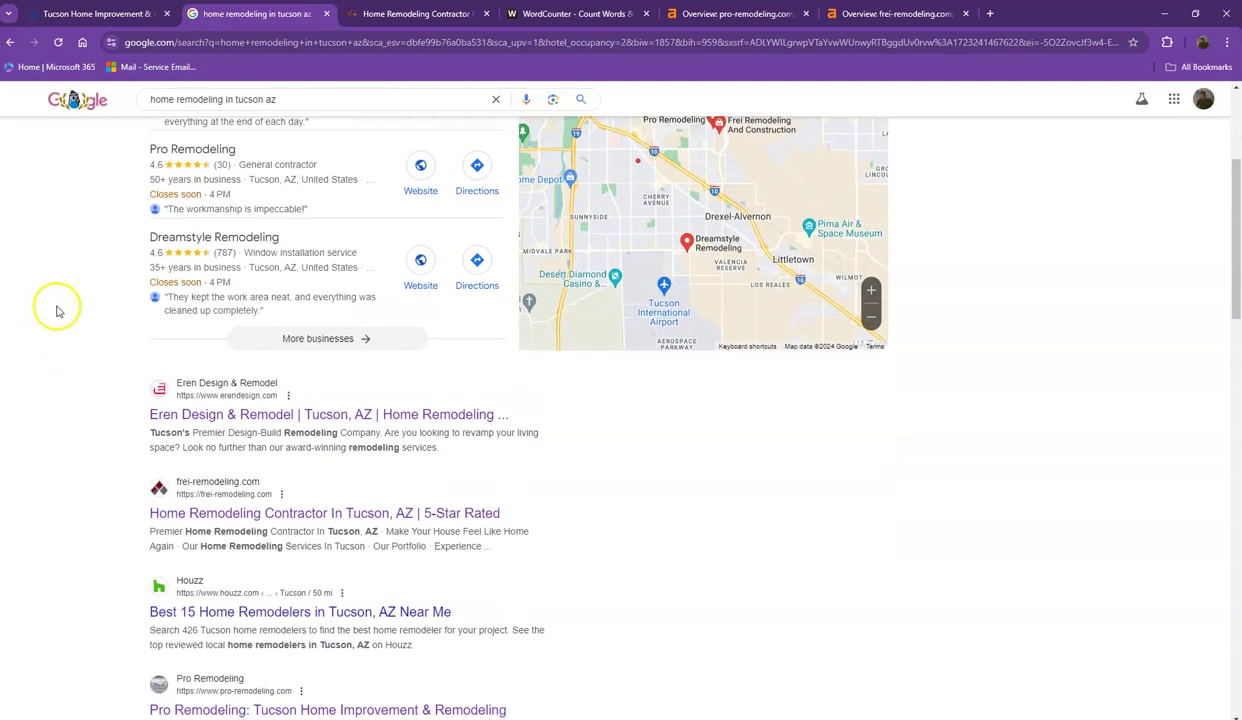
scroll(57, 311, "down", 1)
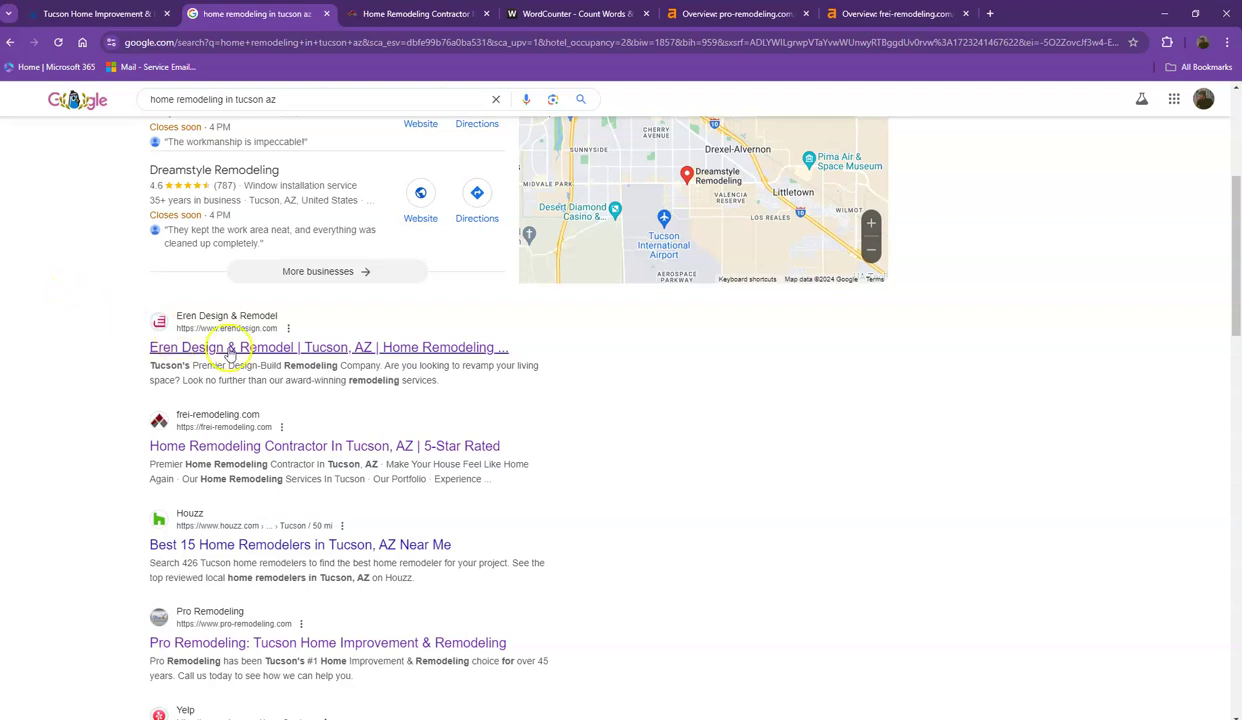
scroll(238, 348, "down", 2)
scroll(247, 331, "down", 2)
scroll(287, 484, "down", 3)
scroll(478, 525, "up", 4)
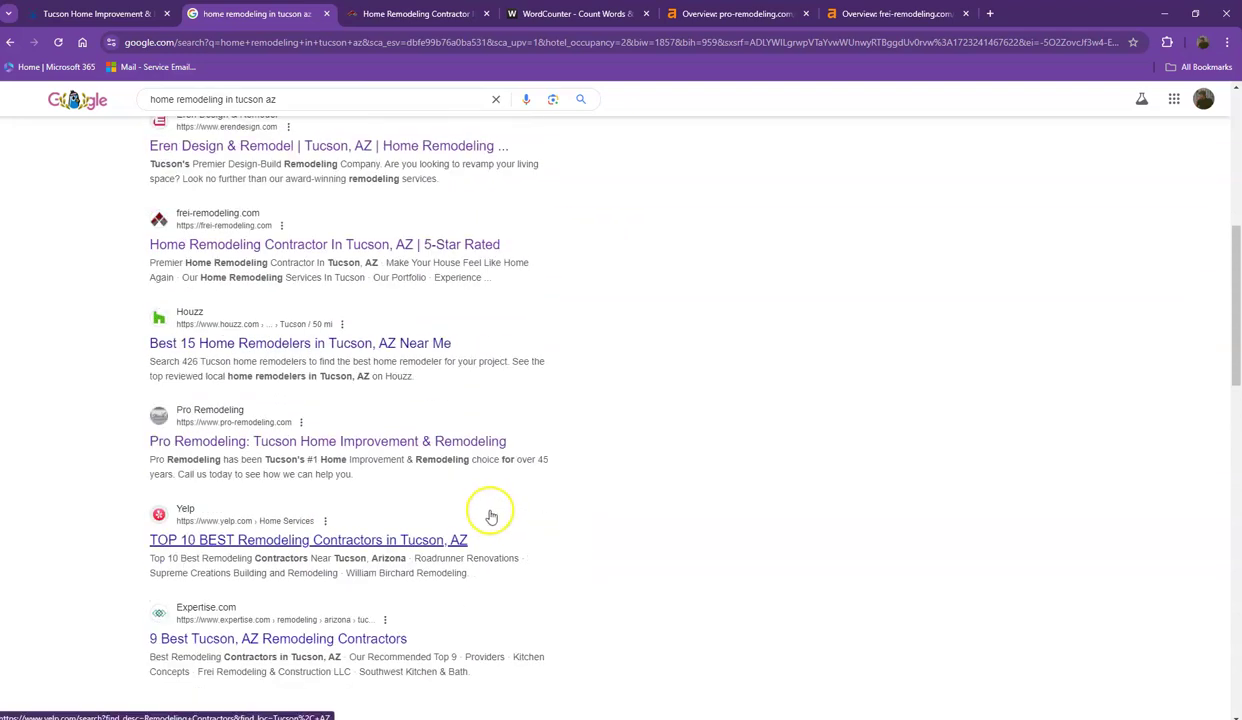
scroll(489, 516, "up", 2)
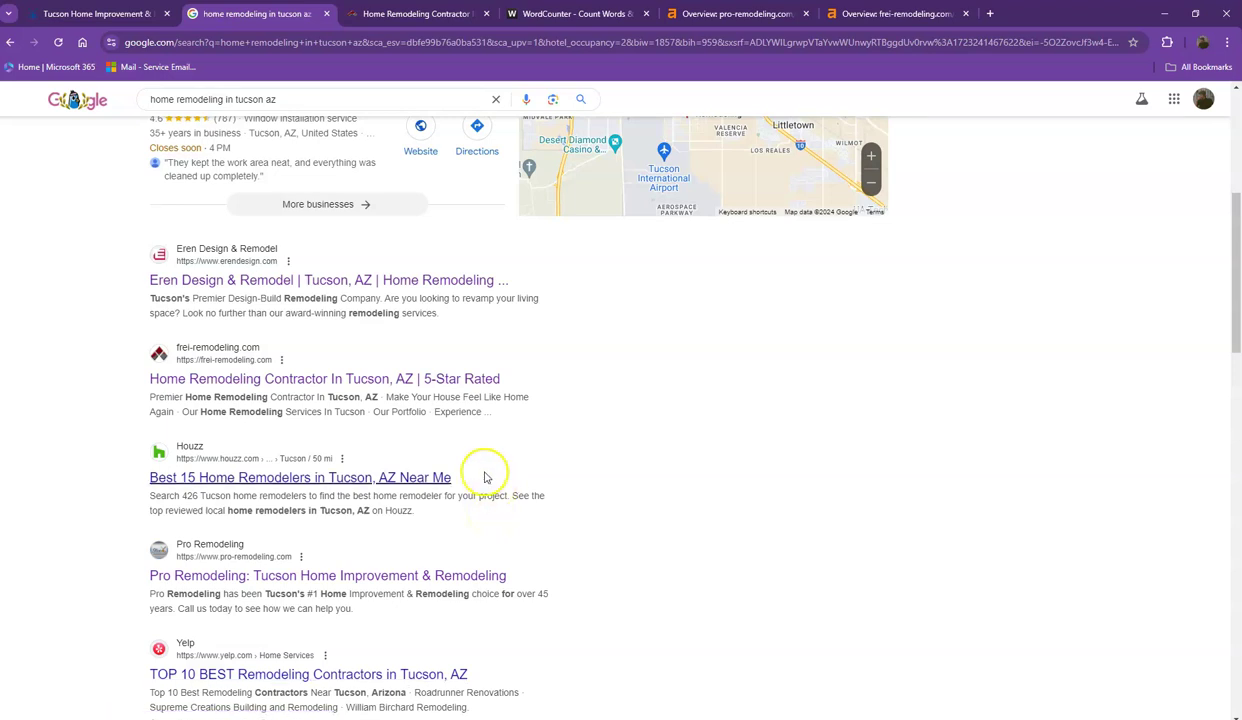
scroll(460, 476, "up", 4)
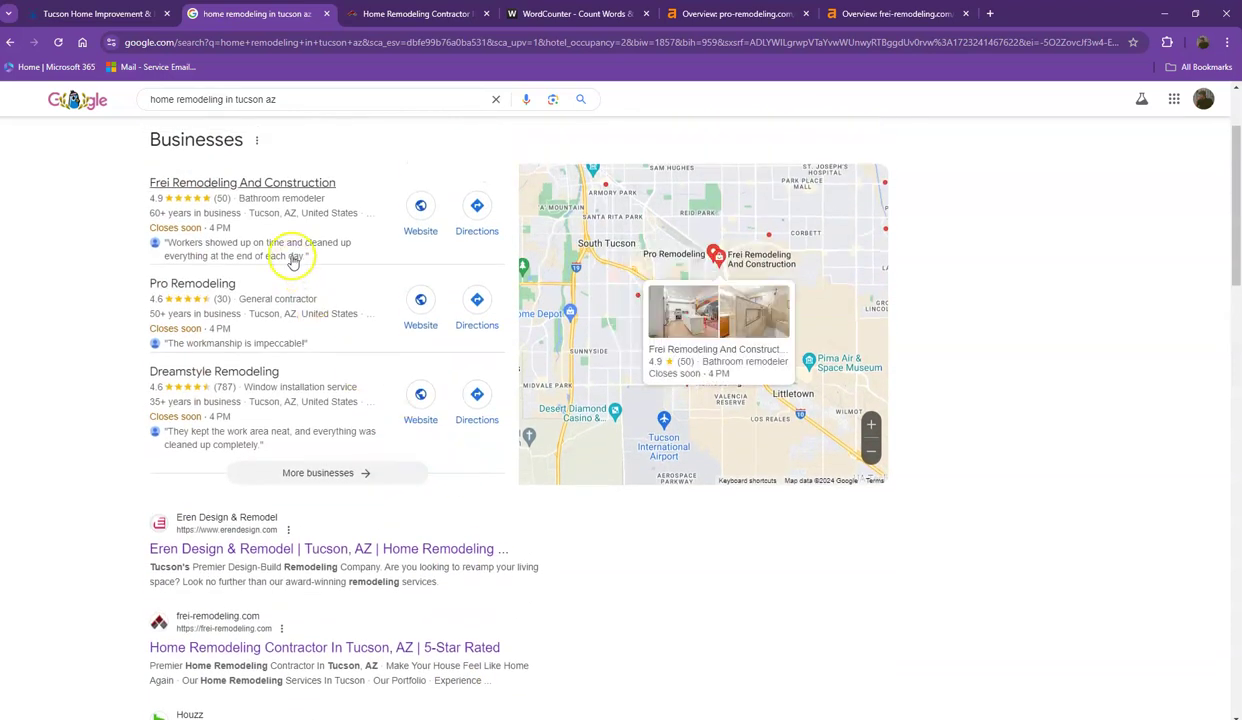
scroll(290, 420, "down", 2)
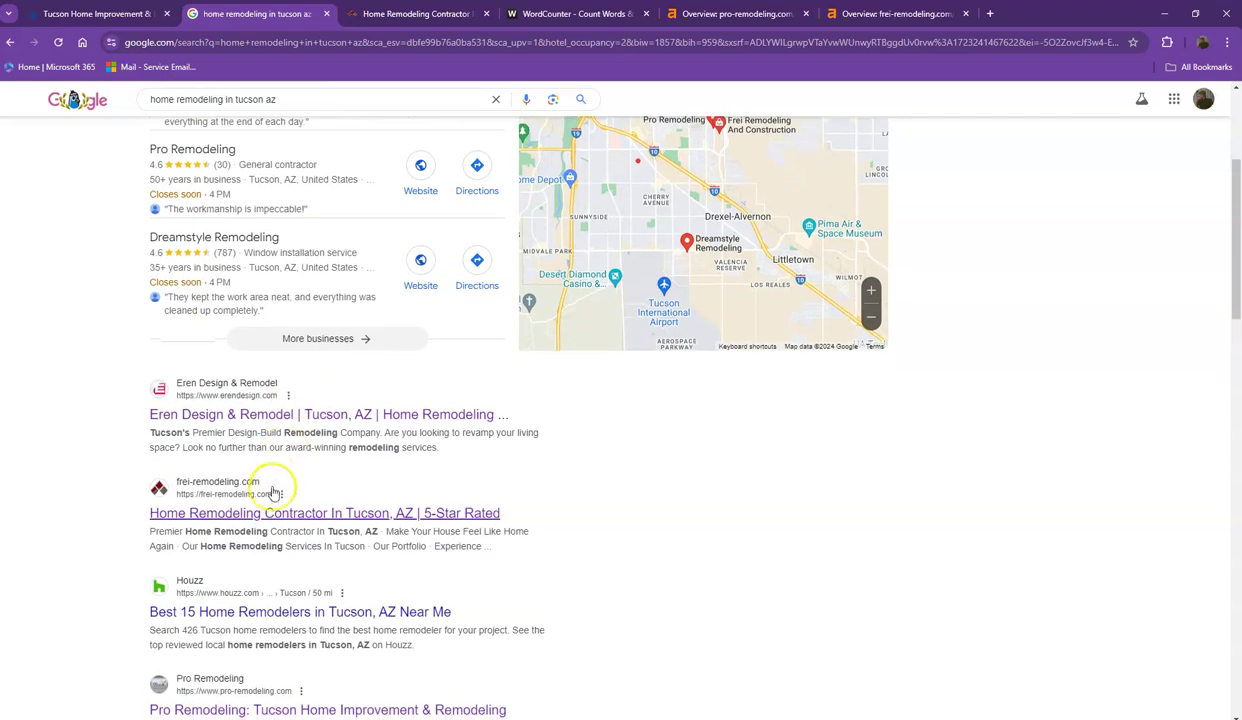
Replace the text in WordCounter with all of the Frei Remodeling homepage text and check its word count and keyword density.
left_click(409, 14)
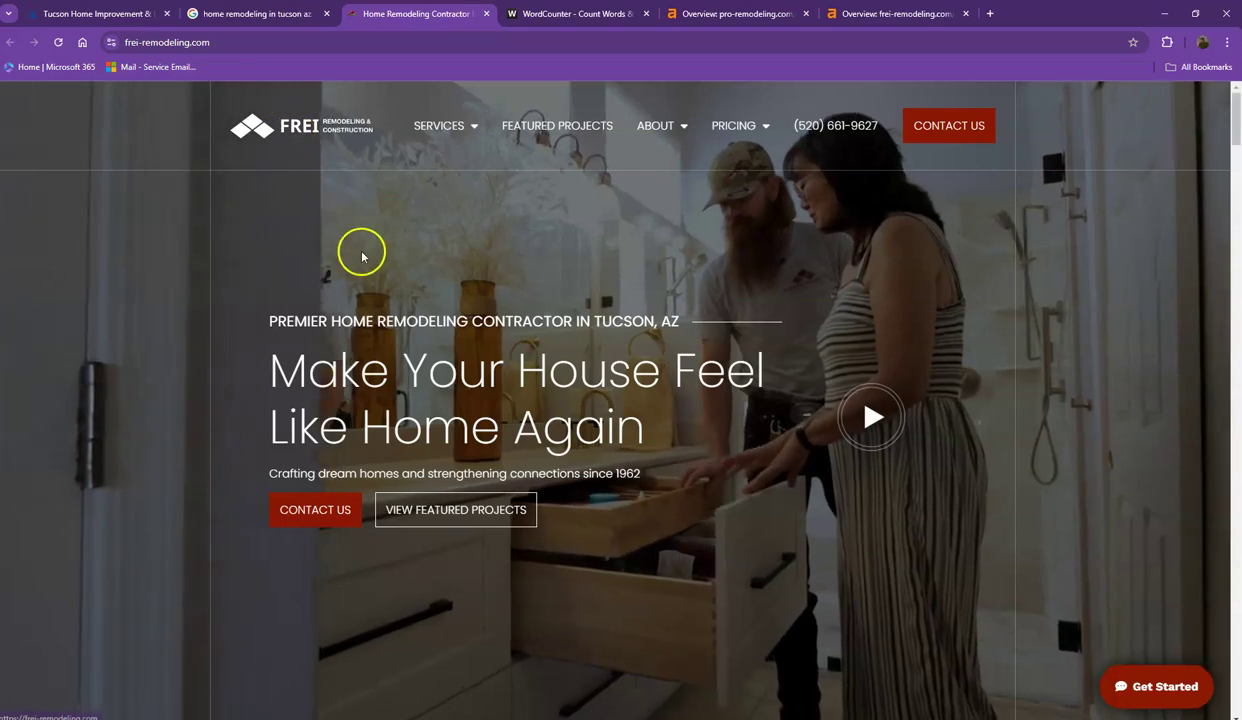
scroll(360, 262, "down", 6)
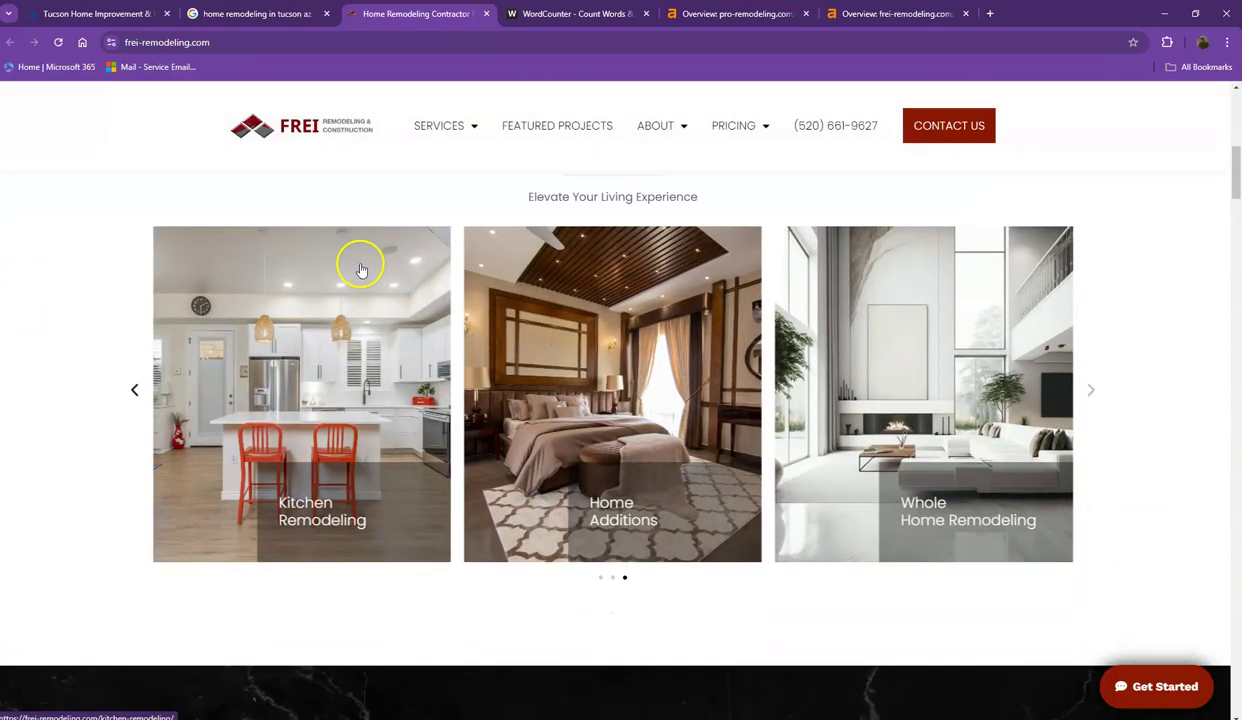
scroll(361, 268, "down", 8)
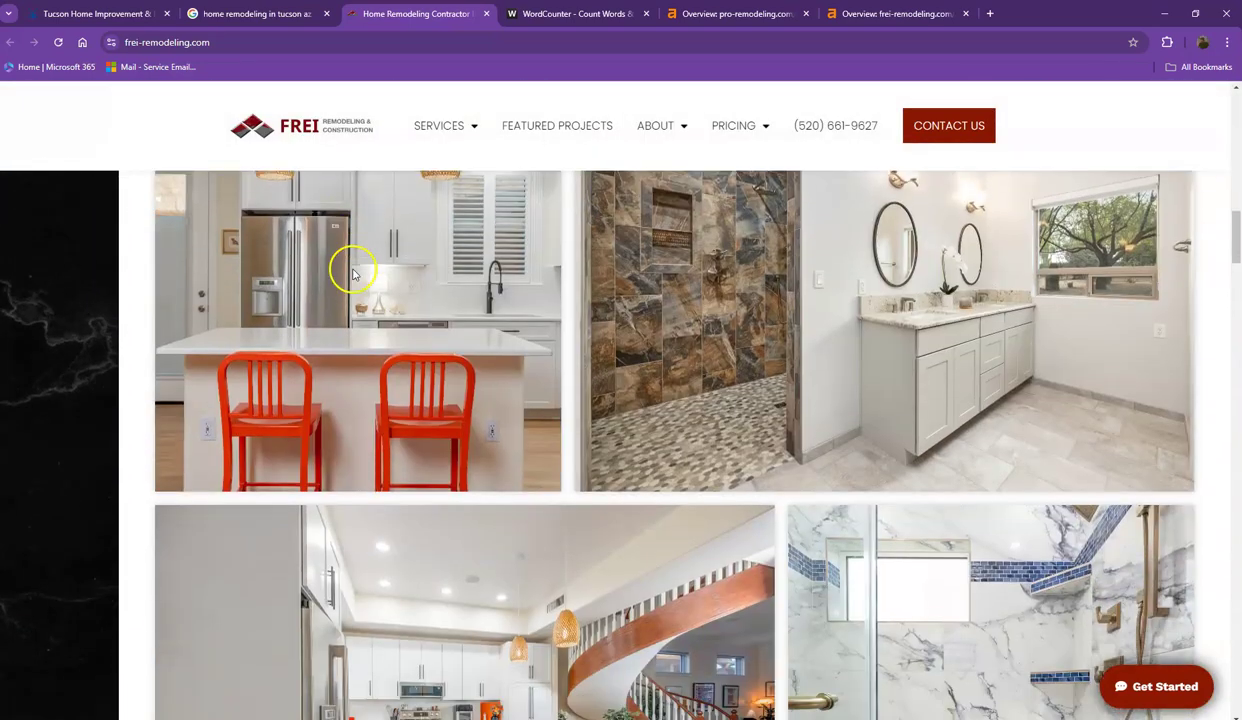
scroll(352, 273, "down", 10)
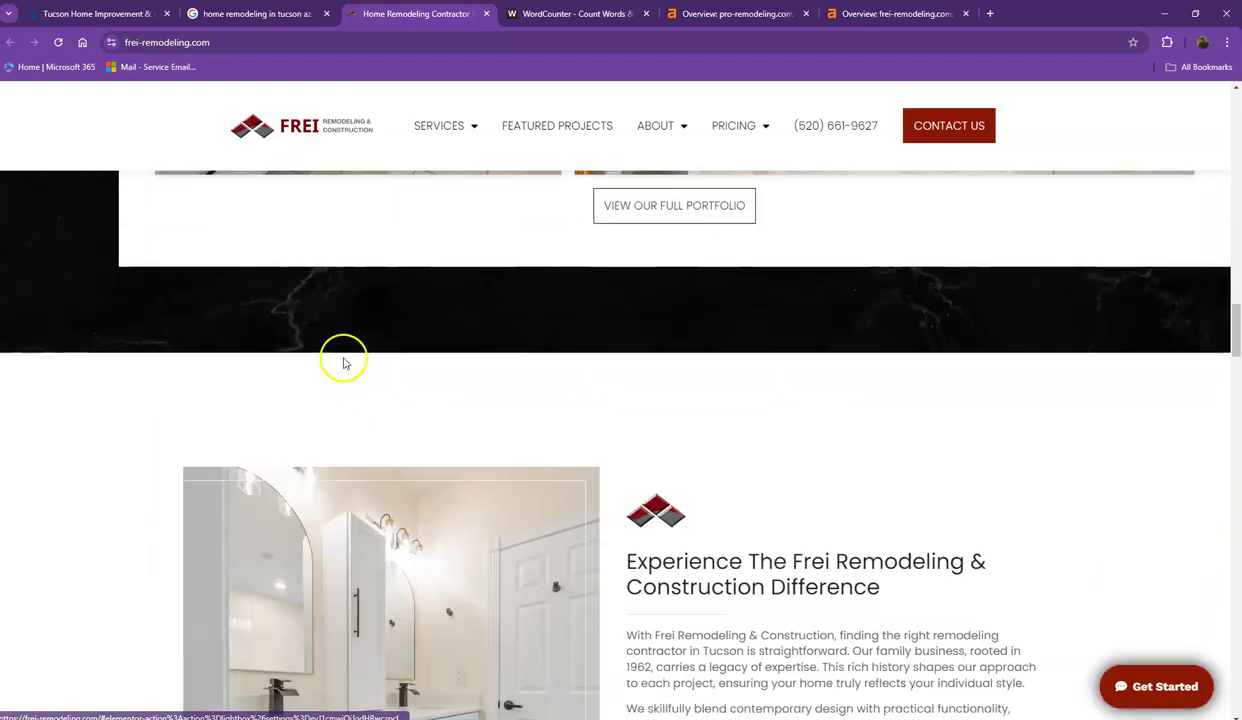
key("ctrl+a")
left_click(597, 13)
left_click(401, 224)
key("ctrl+a")
key("ctrl+v")
scroll(153, 222, "up", 10)
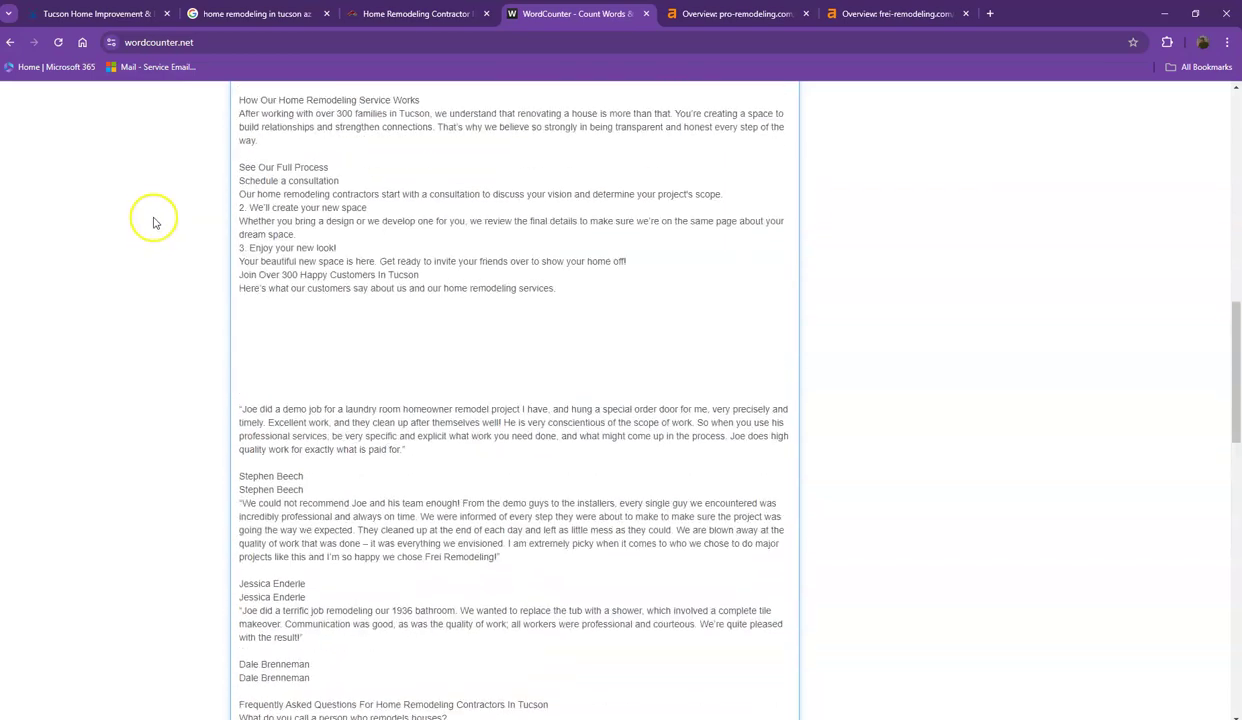
scroll(153, 222, "up", 10)
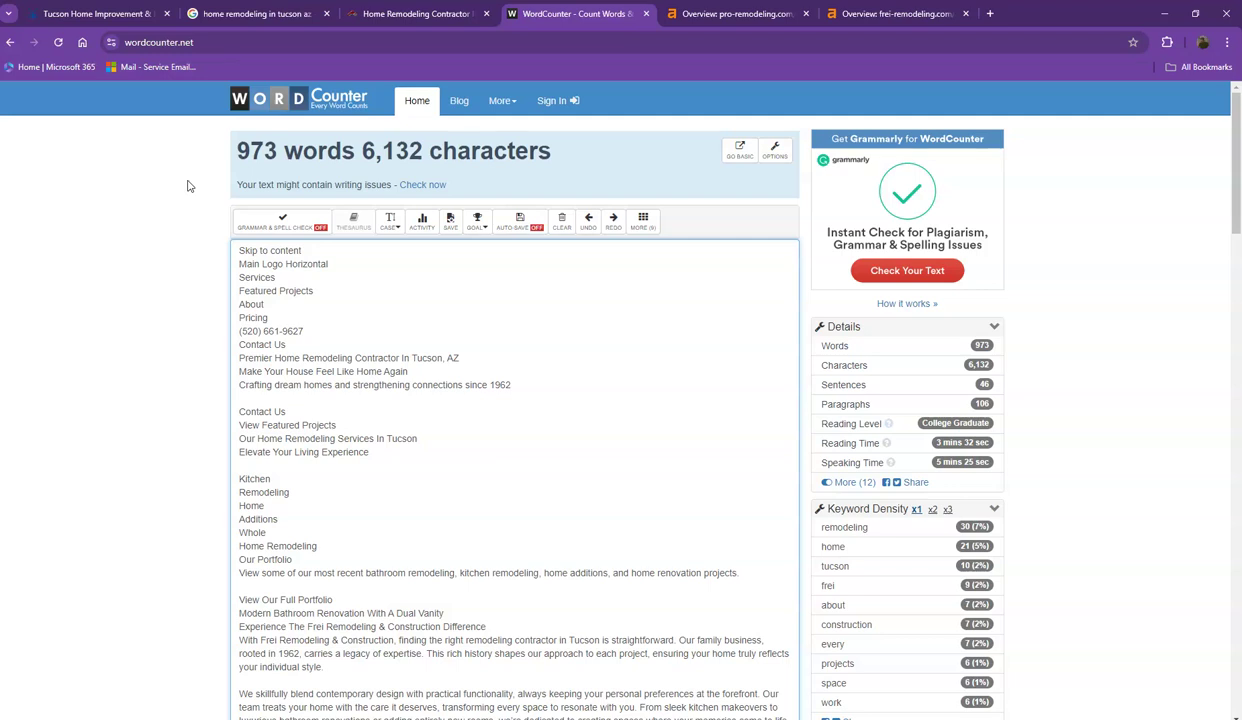
Compare the Ahrefs overviews of pro-remodeling.com and frei-remodeling.com for domain rating, backlinks, referring domains, organic keywords and traffic.
left_click(722, 16)
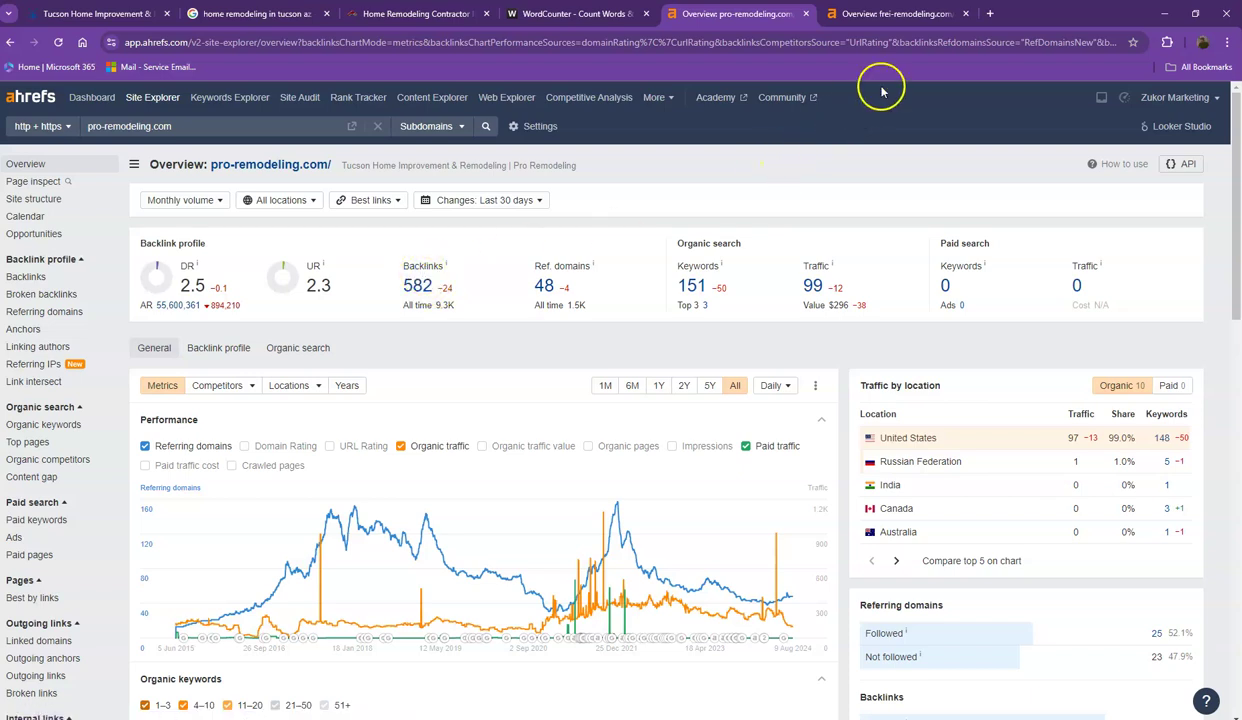
left_click(888, 15)
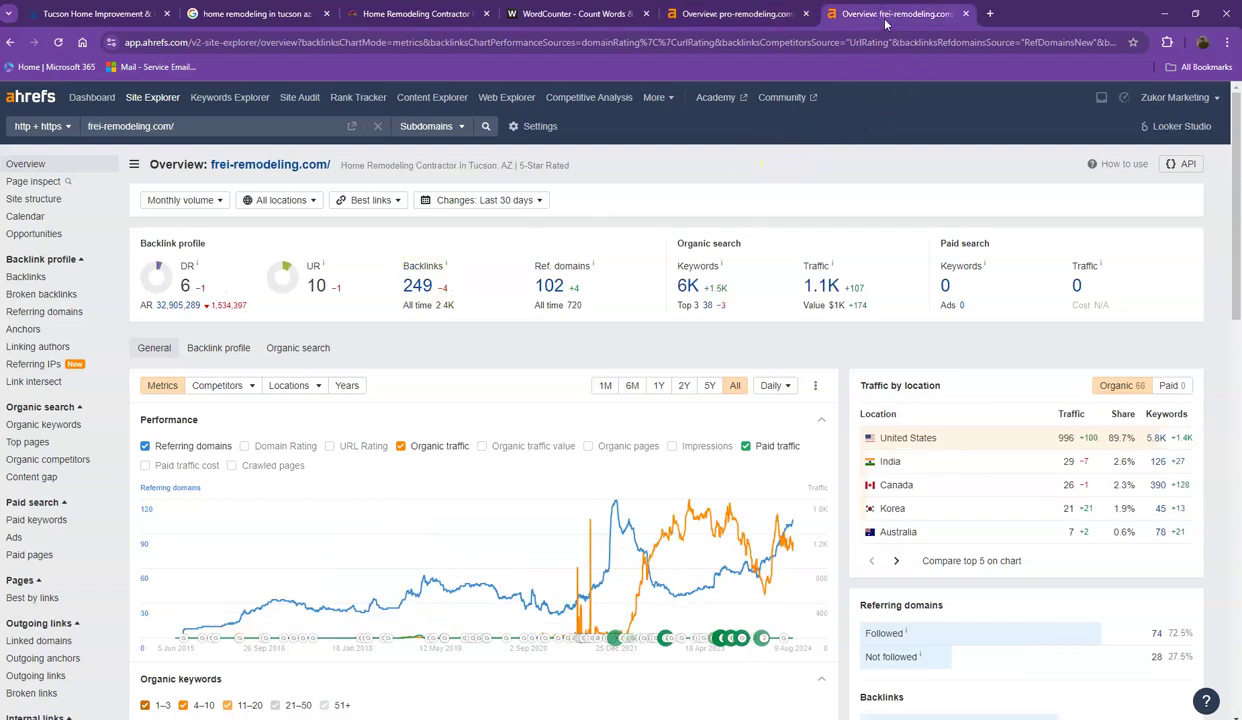
left_click(742, 15)
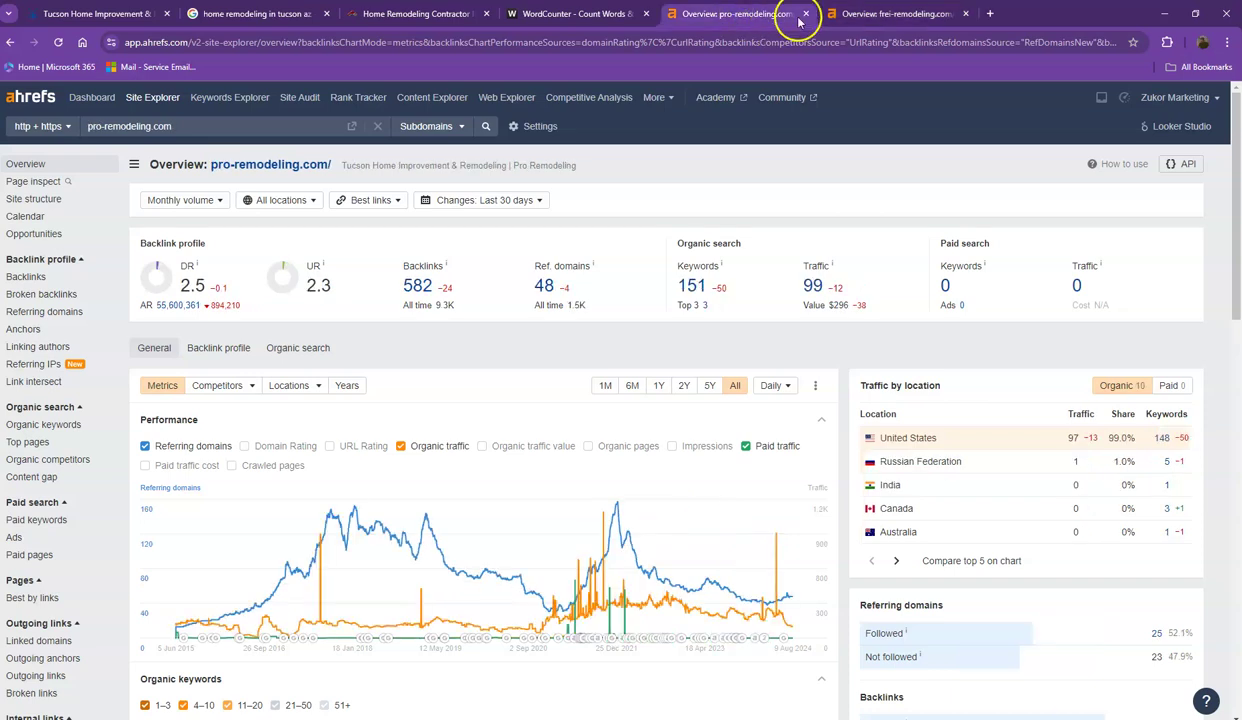
left_click(860, 14)
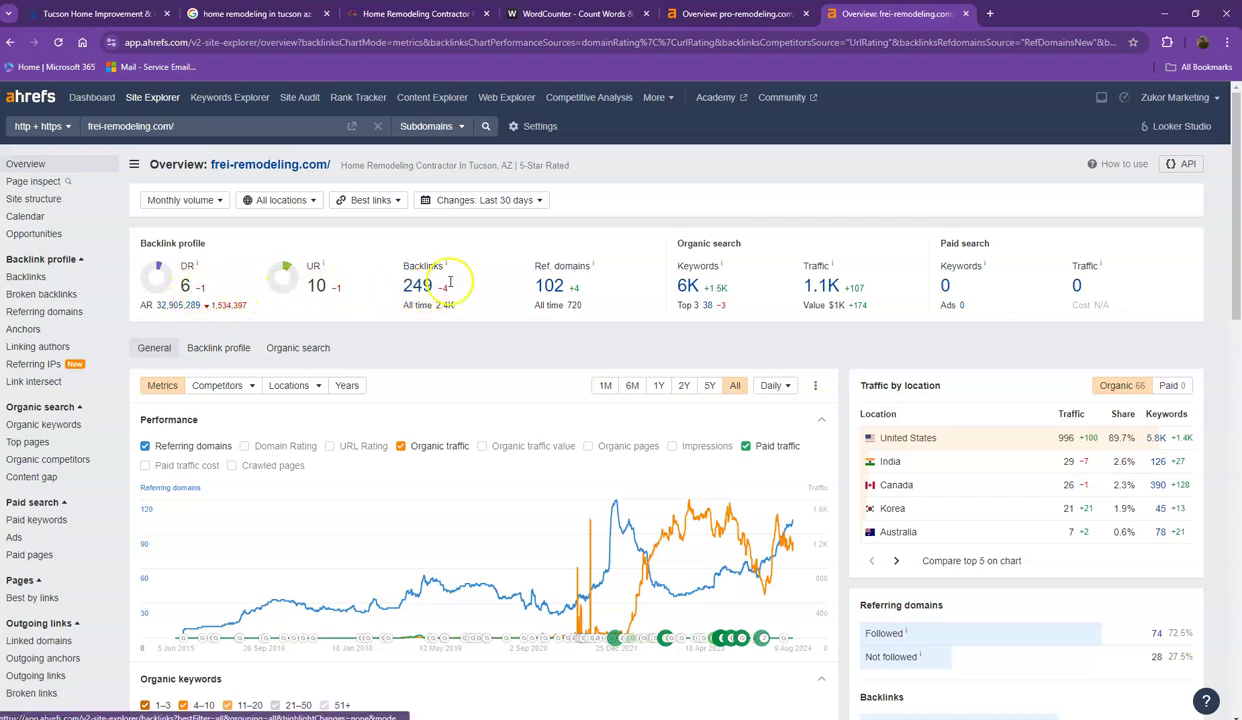
left_click(736, 16)
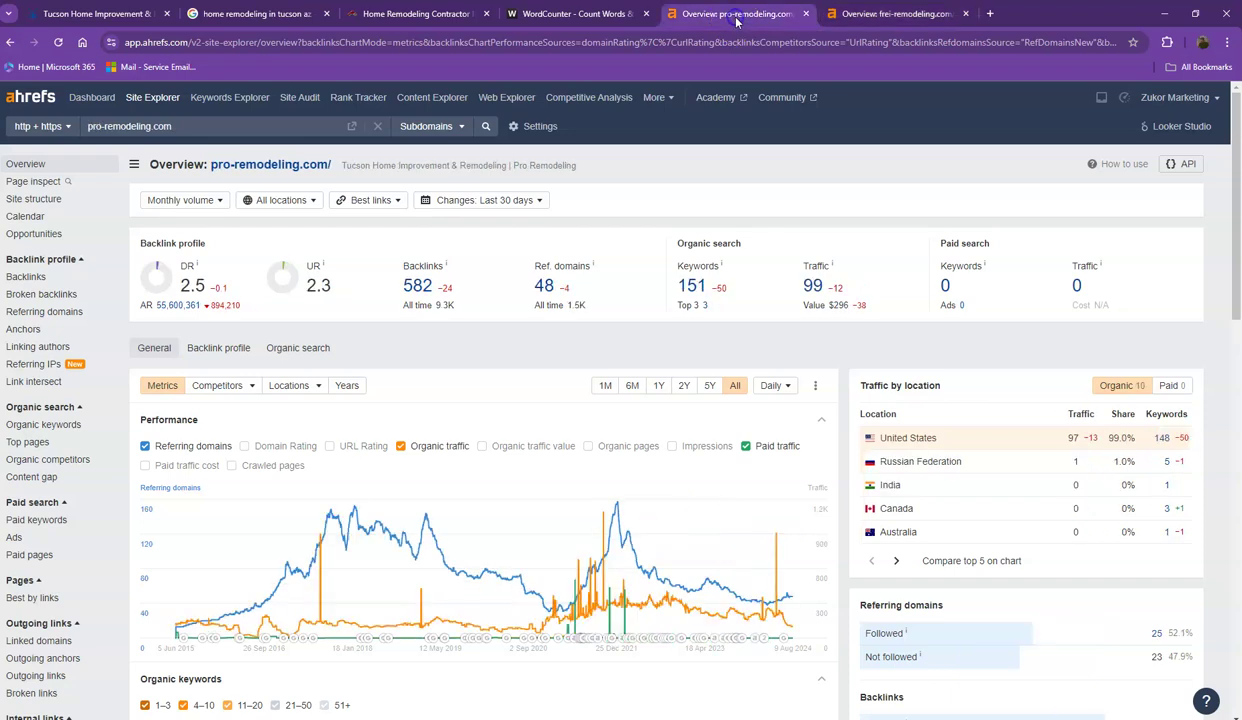
left_click(865, 14)
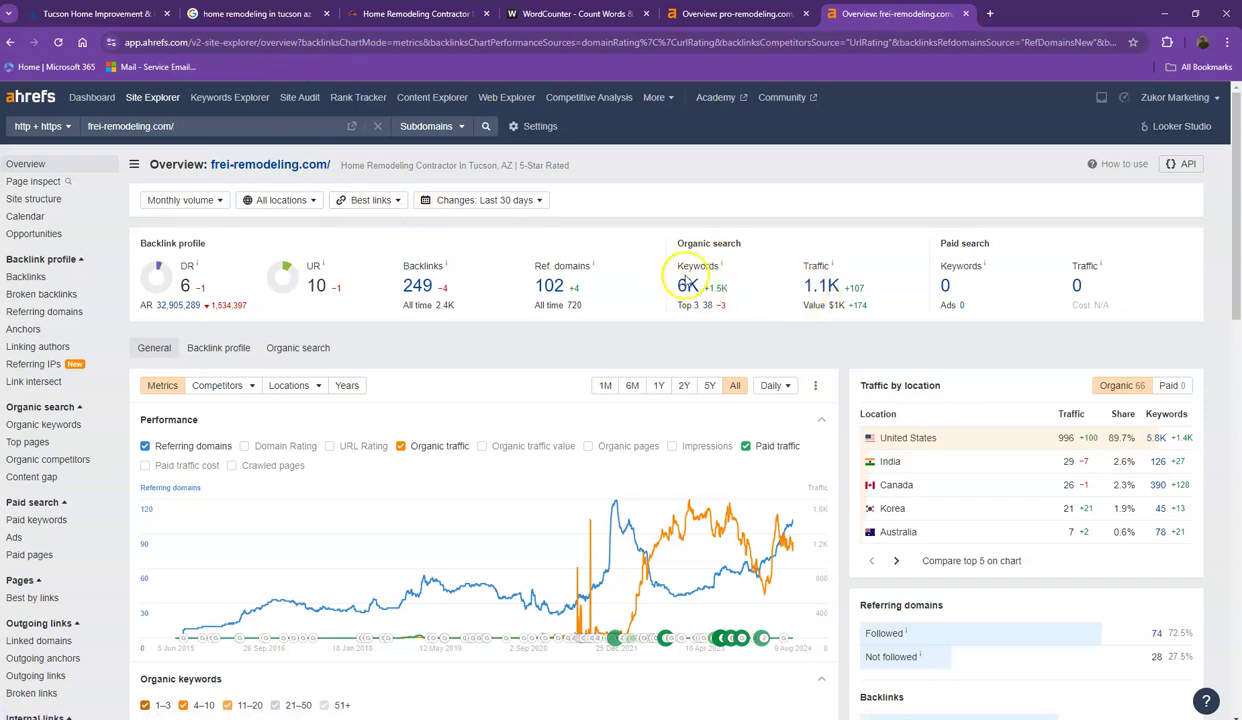
Check Frei Remodeling's local business listing in Google against both sites' organic keyword and traffic figures in Ahrefs.
left_click(250, 14)
scroll(235, 215, "up", 2)
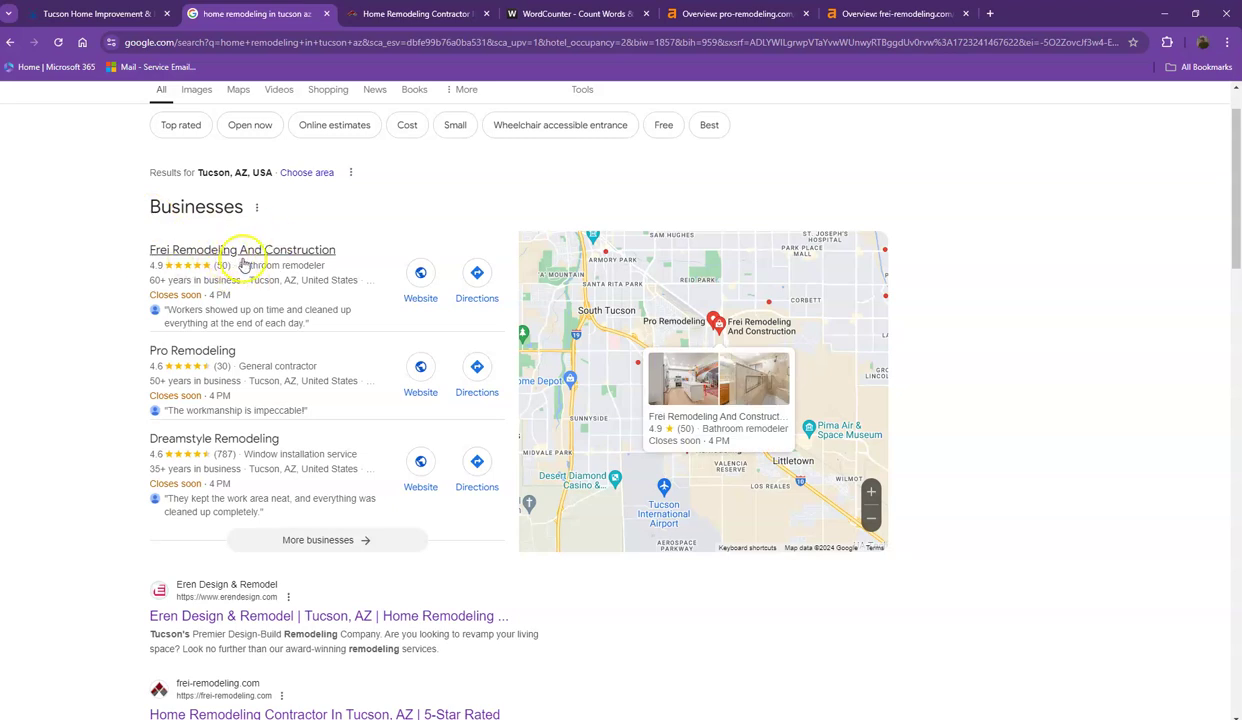
left_click(842, 14)
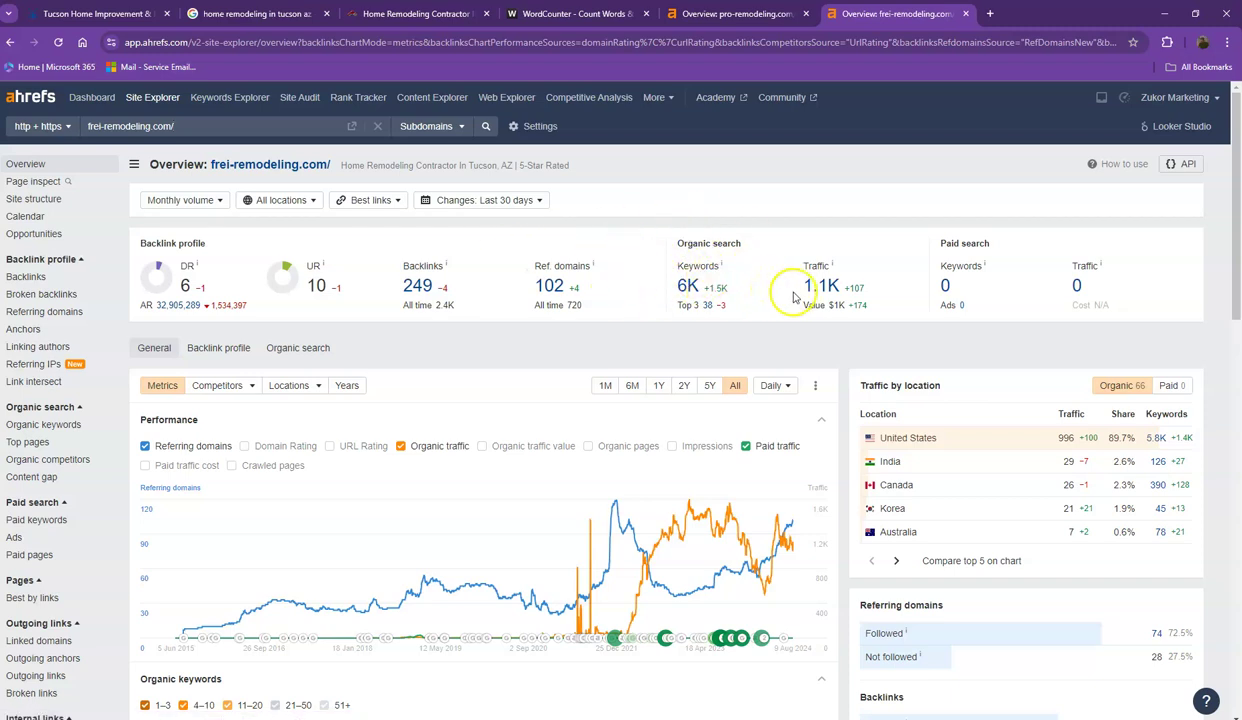
left_click(739, 15)
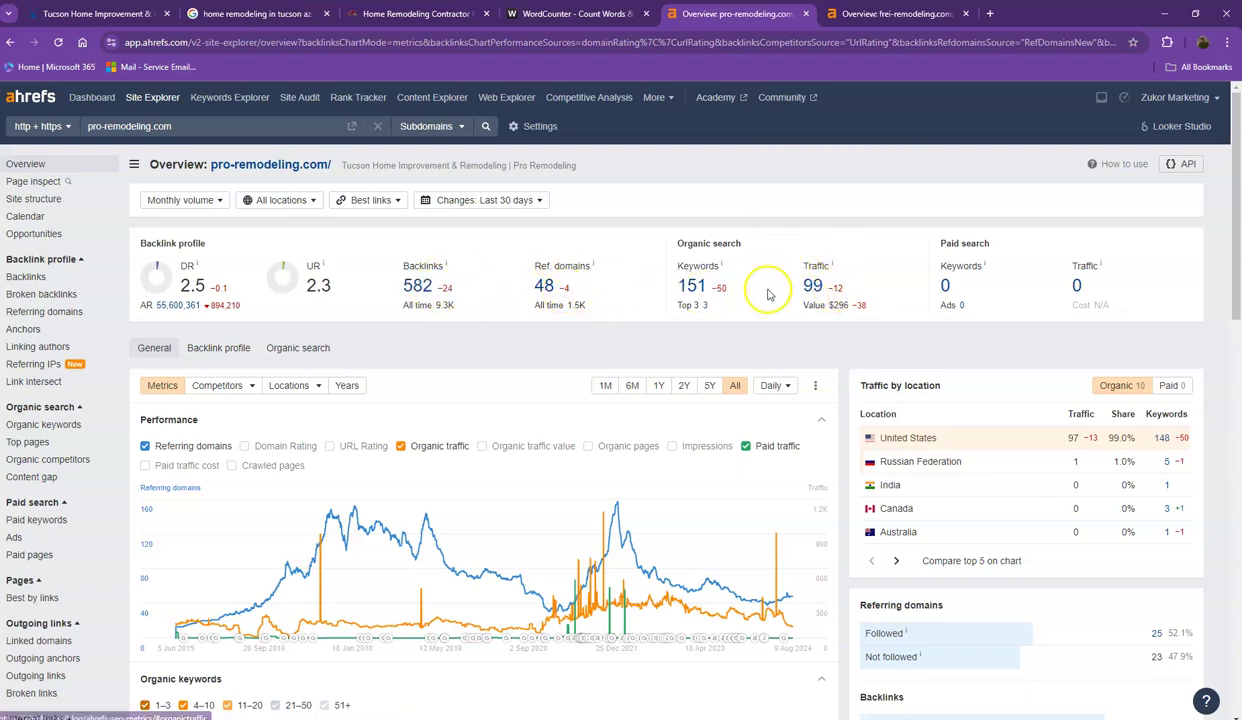
Open the organic keywords report for frei-remodeling.com in a separate tab and examine the first page of keywords.
left_click(868, 18)
right_click(688, 295)
left_click(735, 287)
left_click(990, 14)
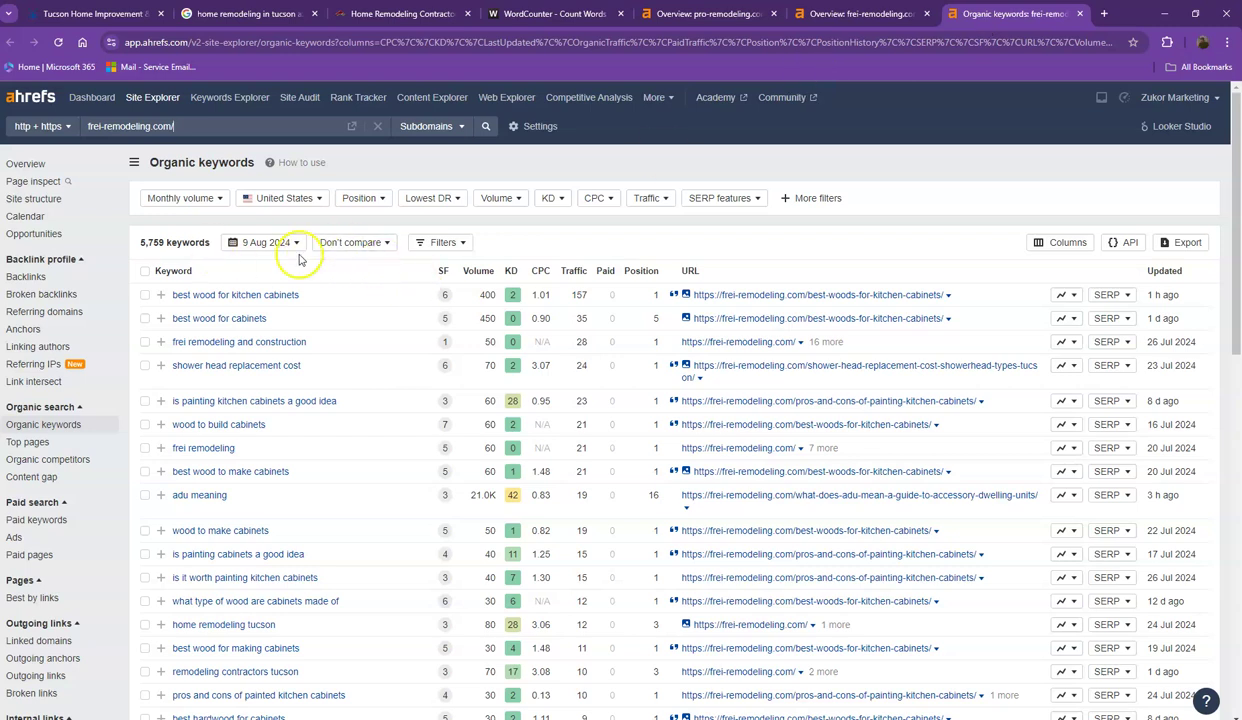
scroll(300, 255, "down", 1)
scroll(322, 262, "down", 4)
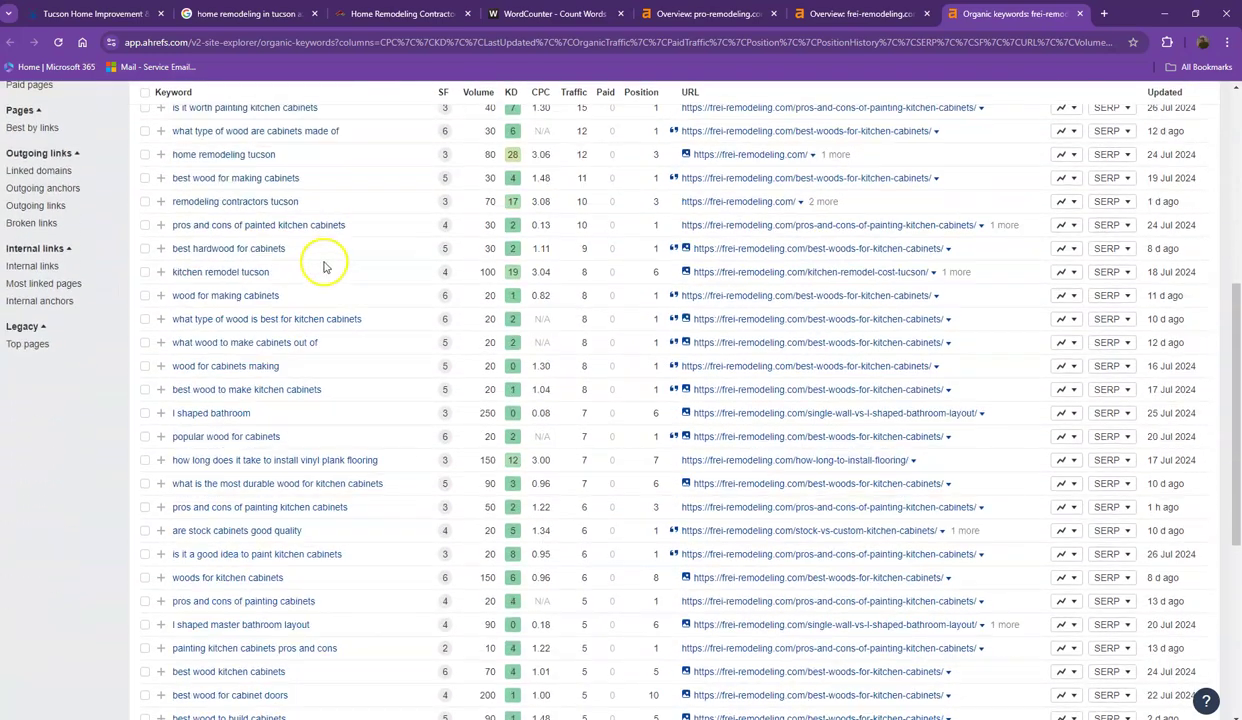
scroll(291, 300, "down", 2)
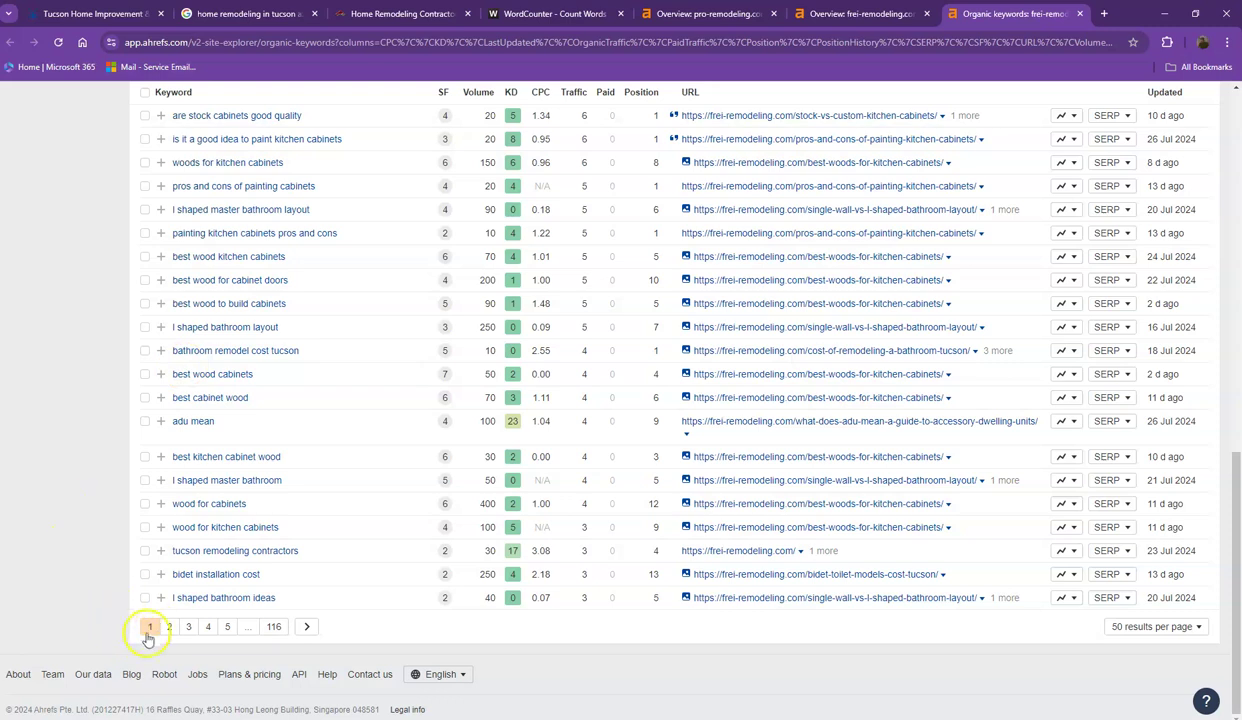
Examine page 2 and a further page of Frei Remodeling's organic keywords, and close the report.
left_click(169, 627)
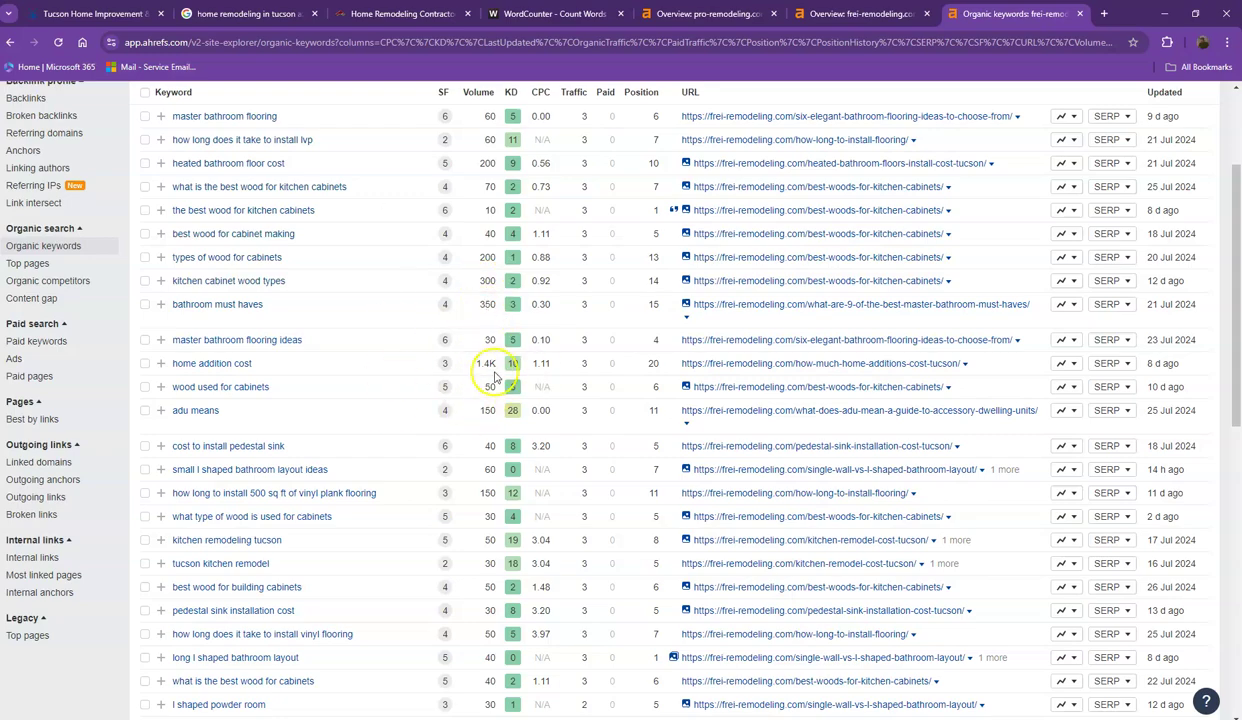
scroll(478, 390, "down", 2)
scroll(478, 416, "down", 6)
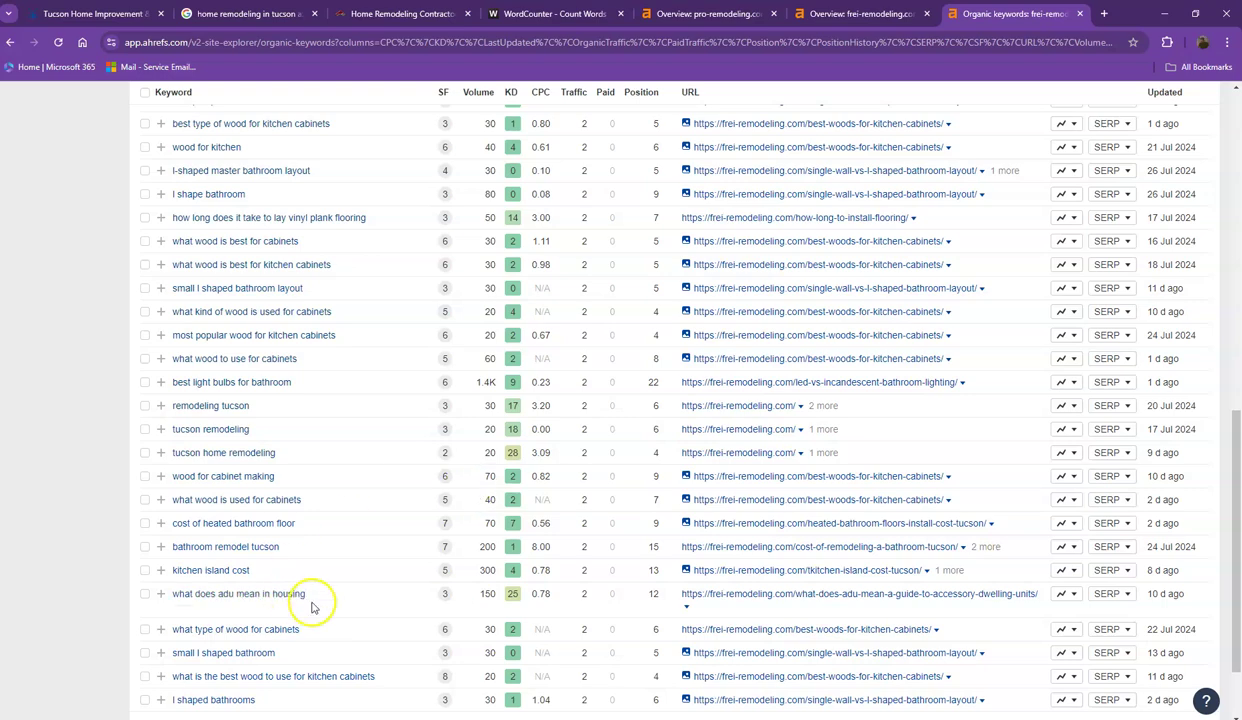
scroll(312, 604, "down", 2)
left_click(220, 632)
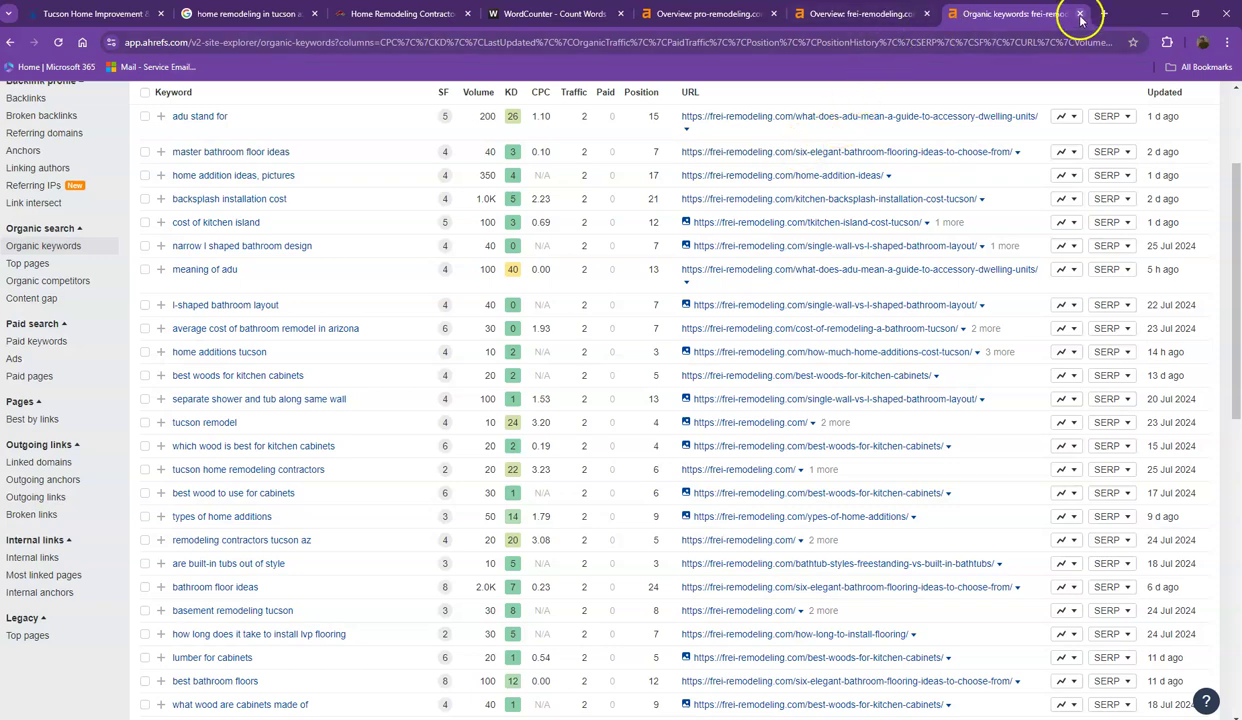
left_click(1080, 13)
Inspect the image file name of the owners' photo on the Pro Remodeling homepage without saving the image.
left_click(126, 17)
scroll(467, 330, "down", 1)
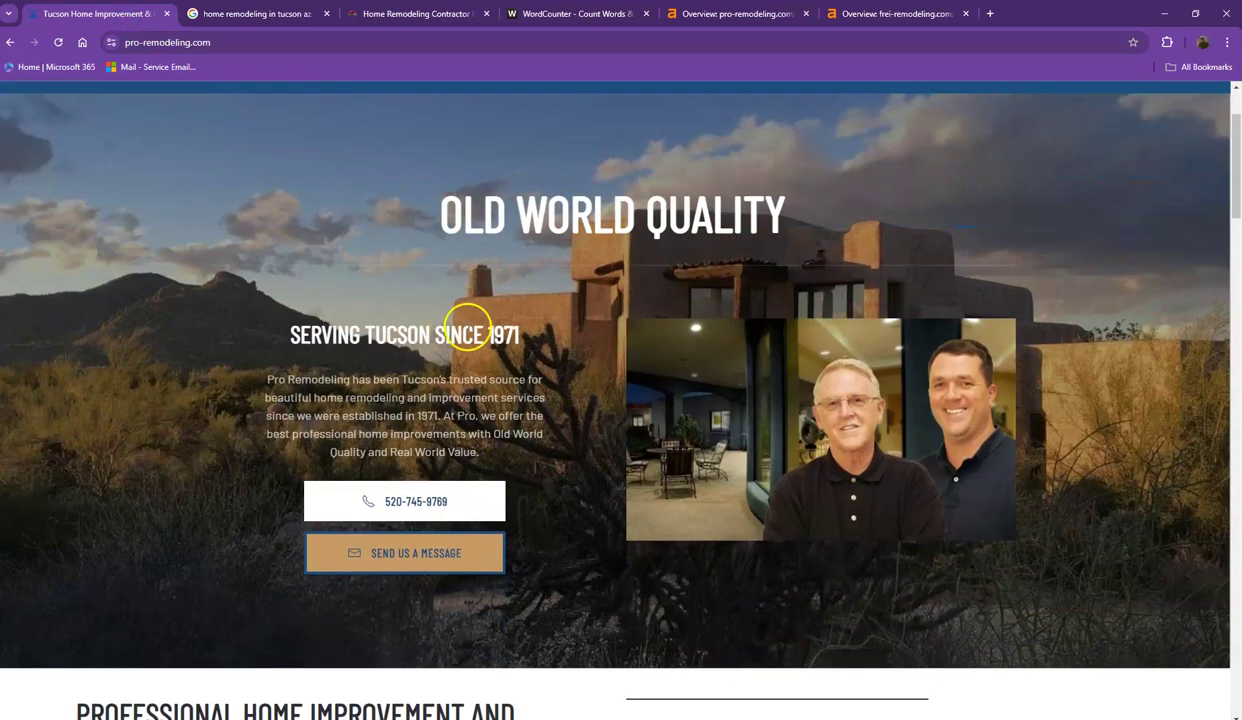
right_click(709, 360)
left_click(762, 402)
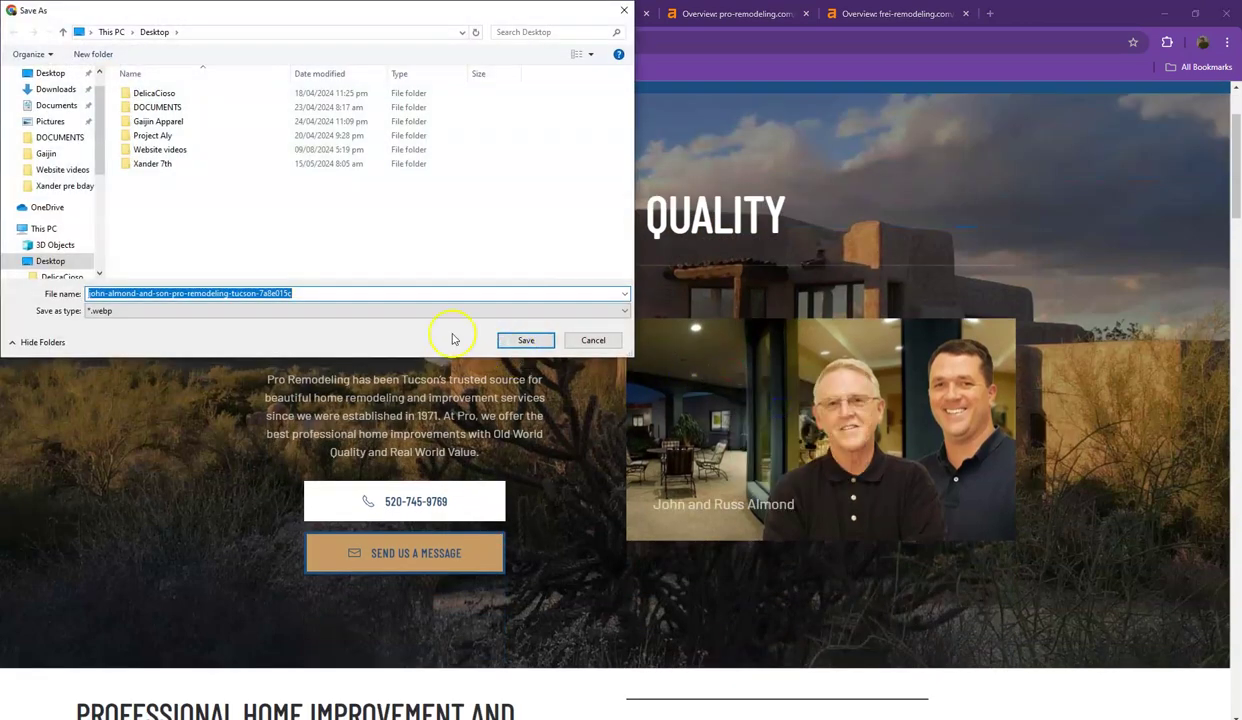
left_click(325, 293)
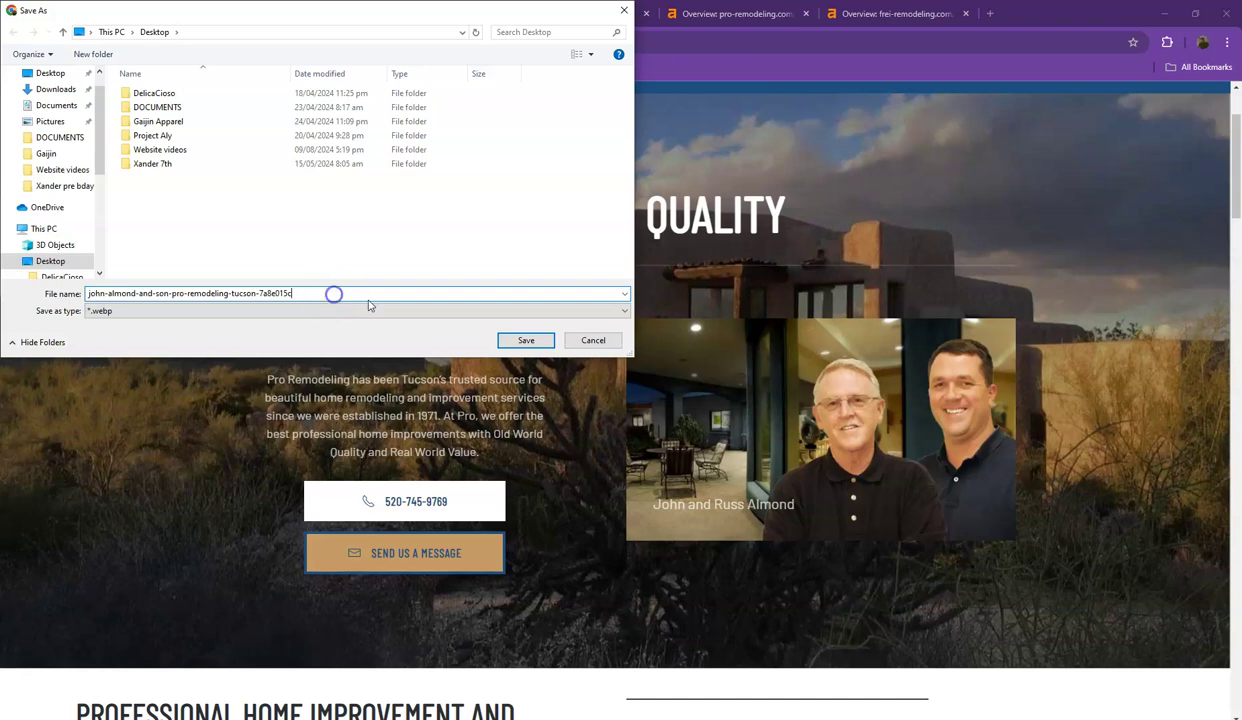
double_click(325, 296)
left_click(526, 340)
Inspect the image file name of the Kitchen Remodels picture on the Pro Remodeling homepage without saving it.
scroll(552, 398, "down", 2)
scroll(553, 393, "down", 4)
right_click(220, 352)
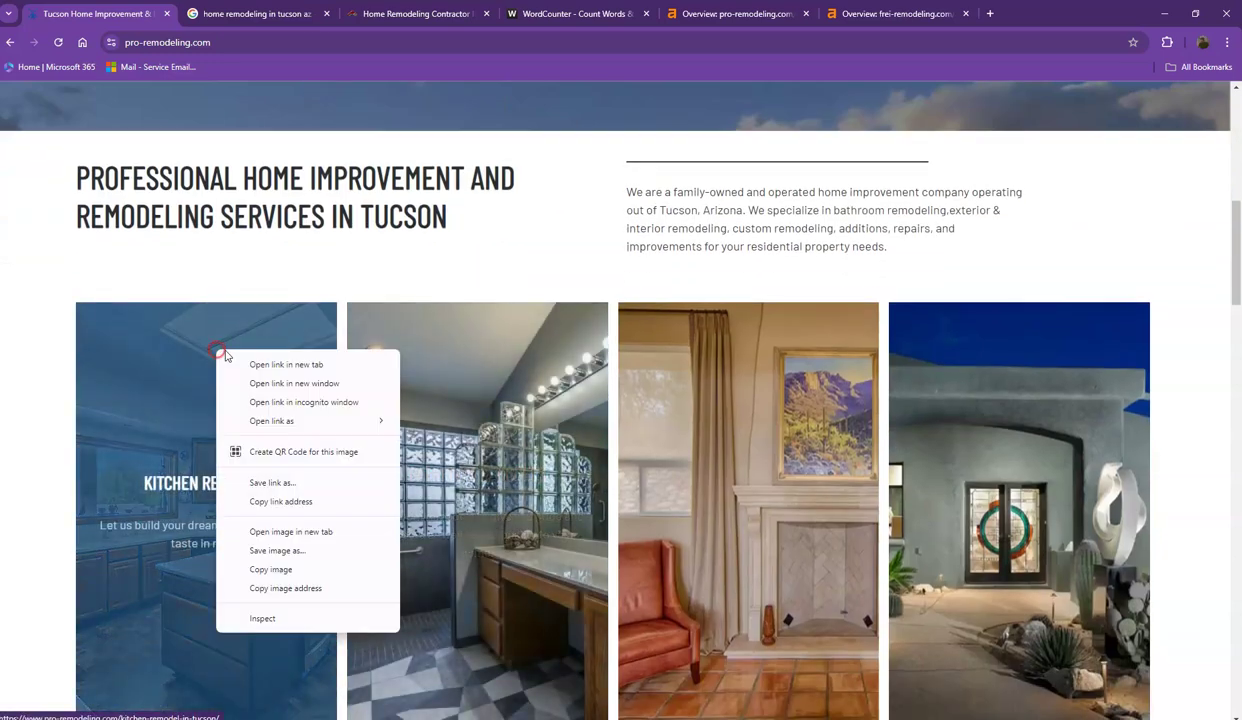
left_click(316, 551)
left_click(301, 295)
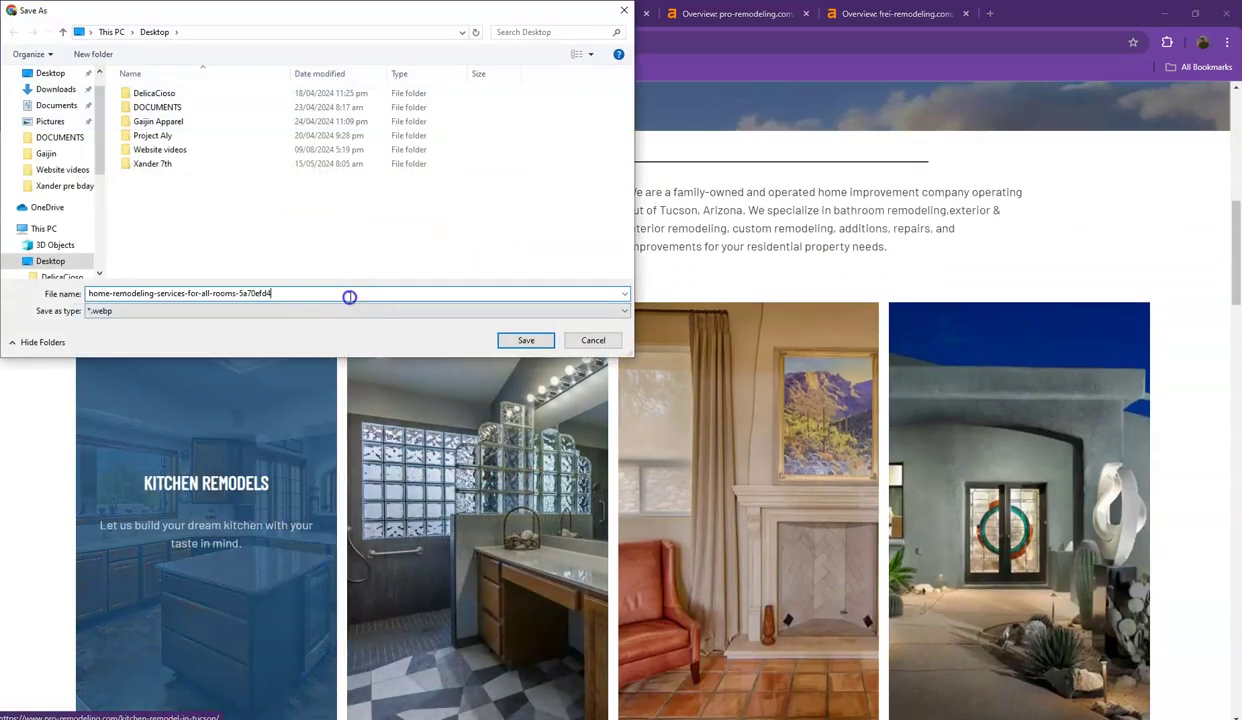
left_click_drag(349, 297, 30, 279)
left_click(600, 341)
Replace the text in WordCounter with all of the Pro Remodeling homepage text and check its word count.
scroll(590, 345, "down", 5)
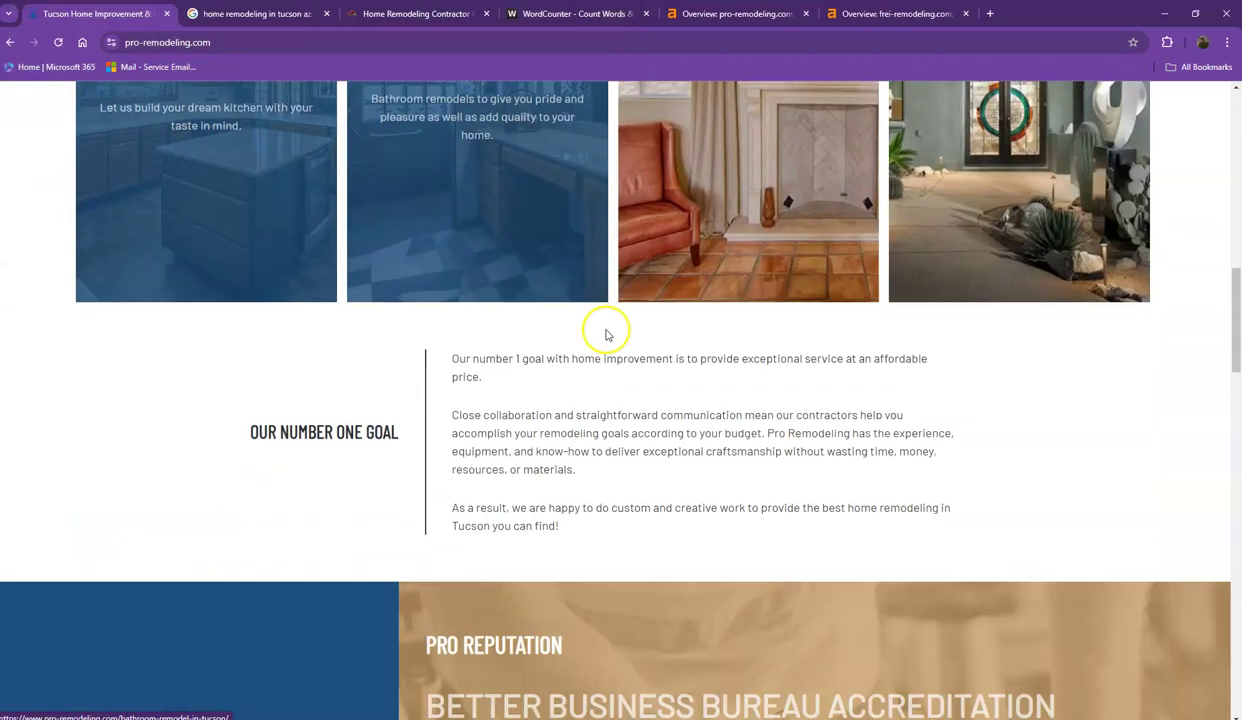
scroll(579, 339, "down", 1)
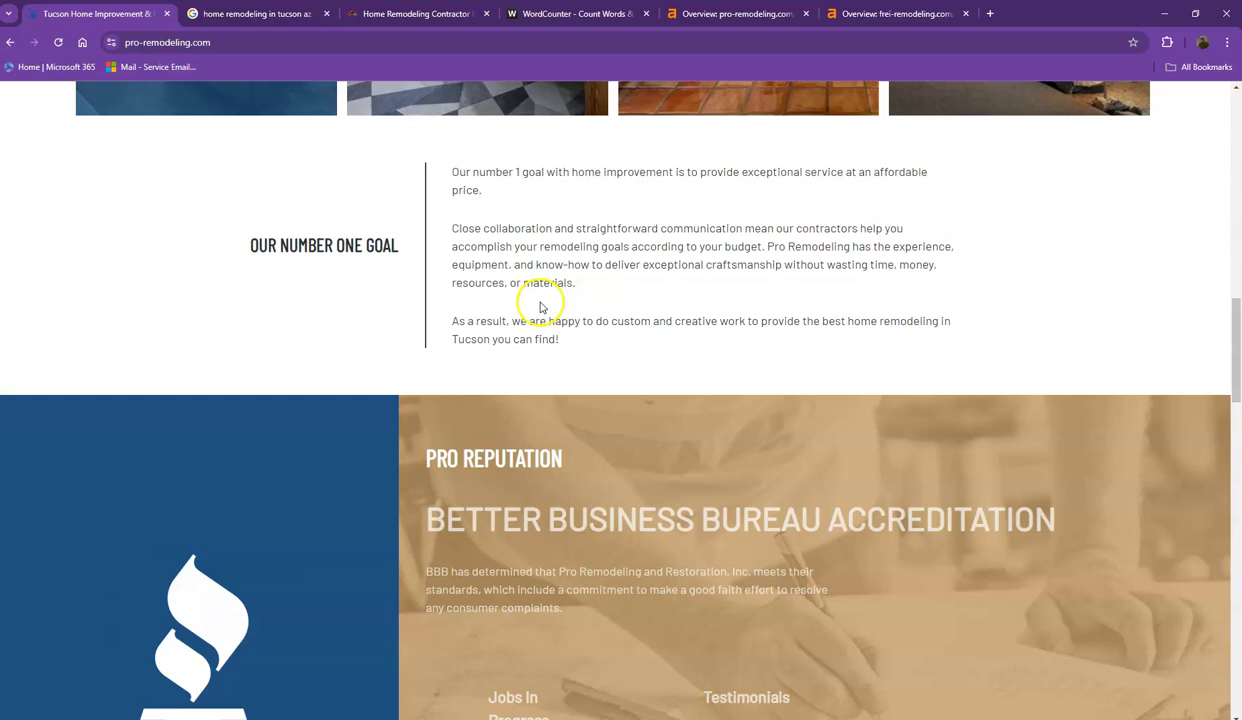
scroll(360, 325, "down", 1)
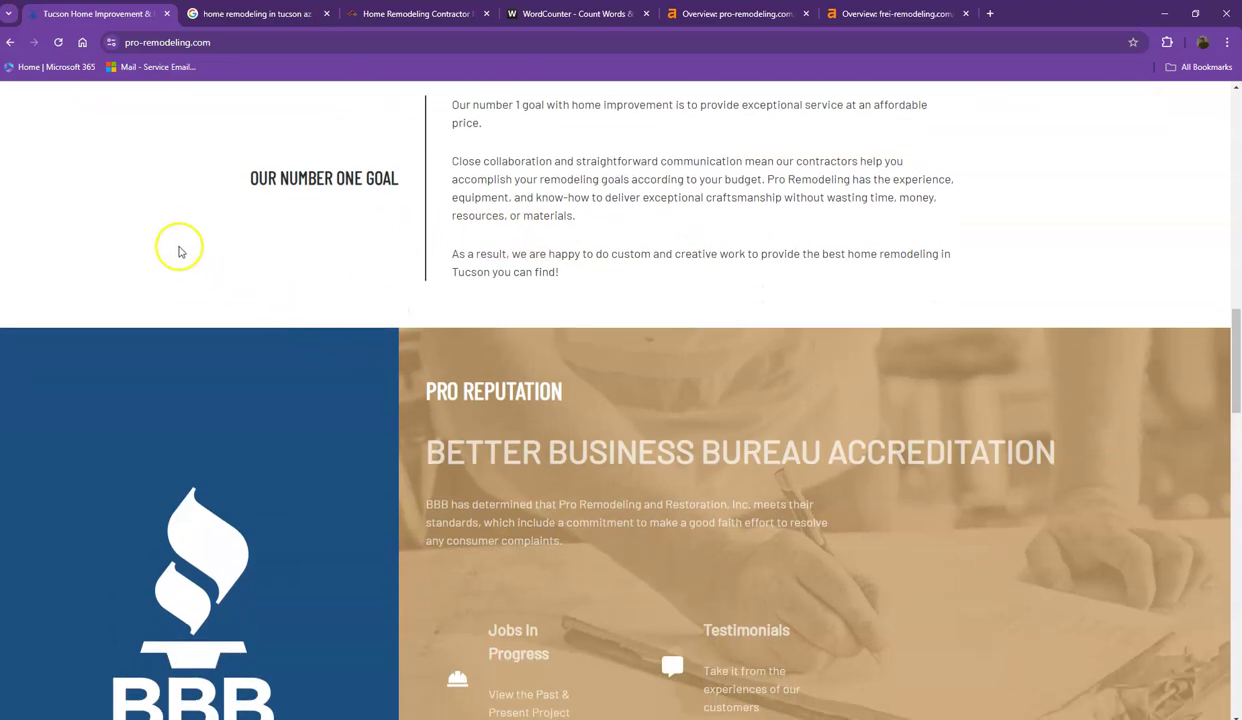
key("ctrl+a")
left_click(565, 14)
left_click(417, 271)
key("ctrl+a")
key("ctrl+v")
scroll(167, 234, "up", 20)
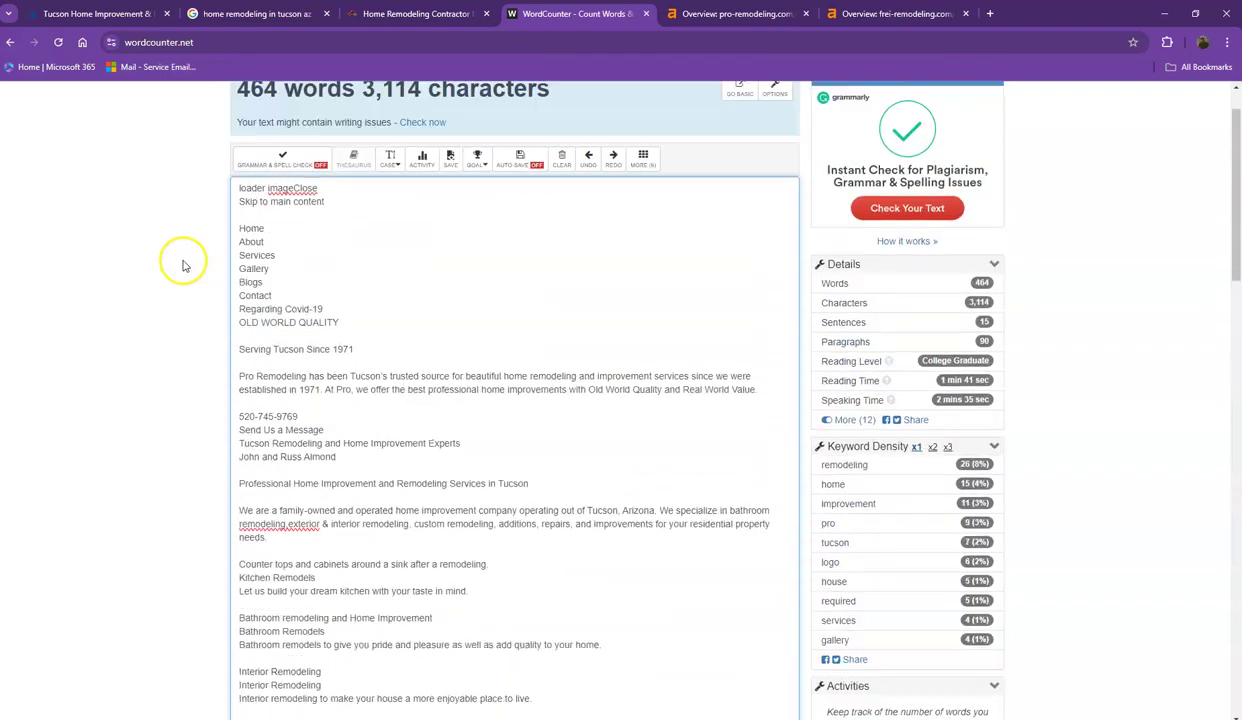
left_click_drag(237, 150, 362, 150)
left_click(362, 150)
Examine the Houzz, Yelp and Expertise.com directory entries in Google's organic results alongside the local business listings.
left_click(250, 14)
scroll(55, 345, "down", 3)
scroll(68, 350, "down", 2)
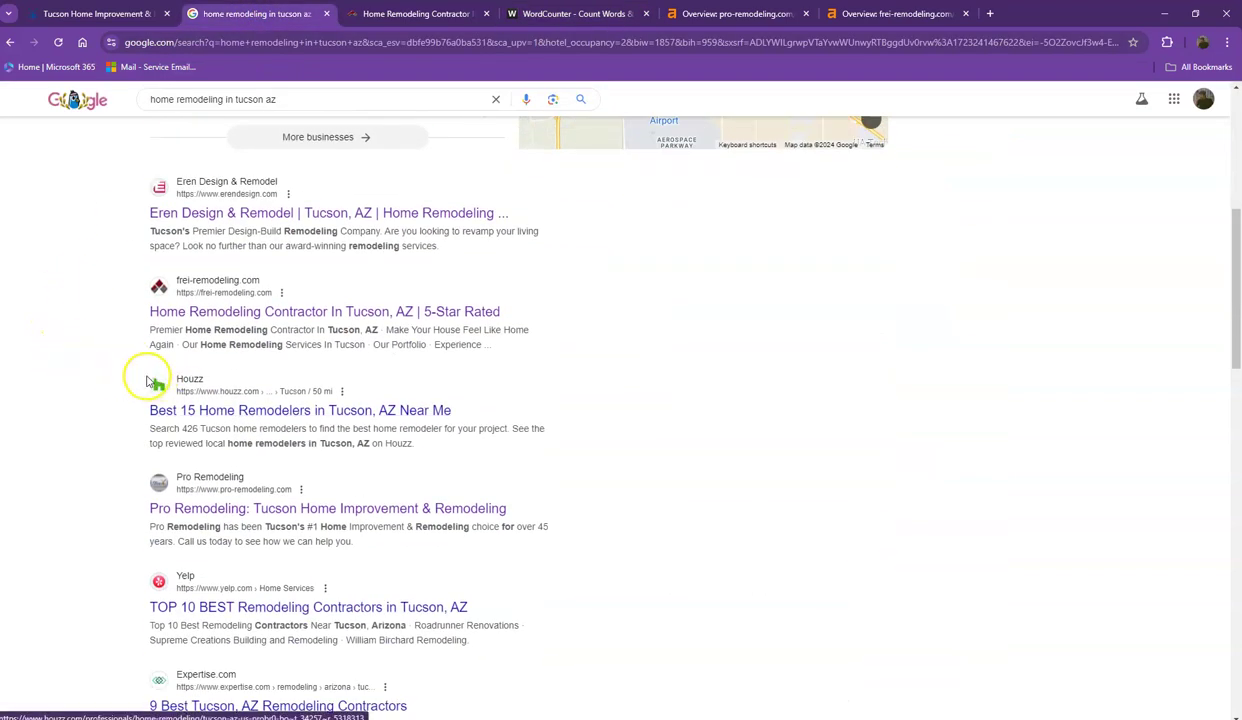
left_click_drag(152, 388, 296, 392)
scroll(122, 482, "down", 2)
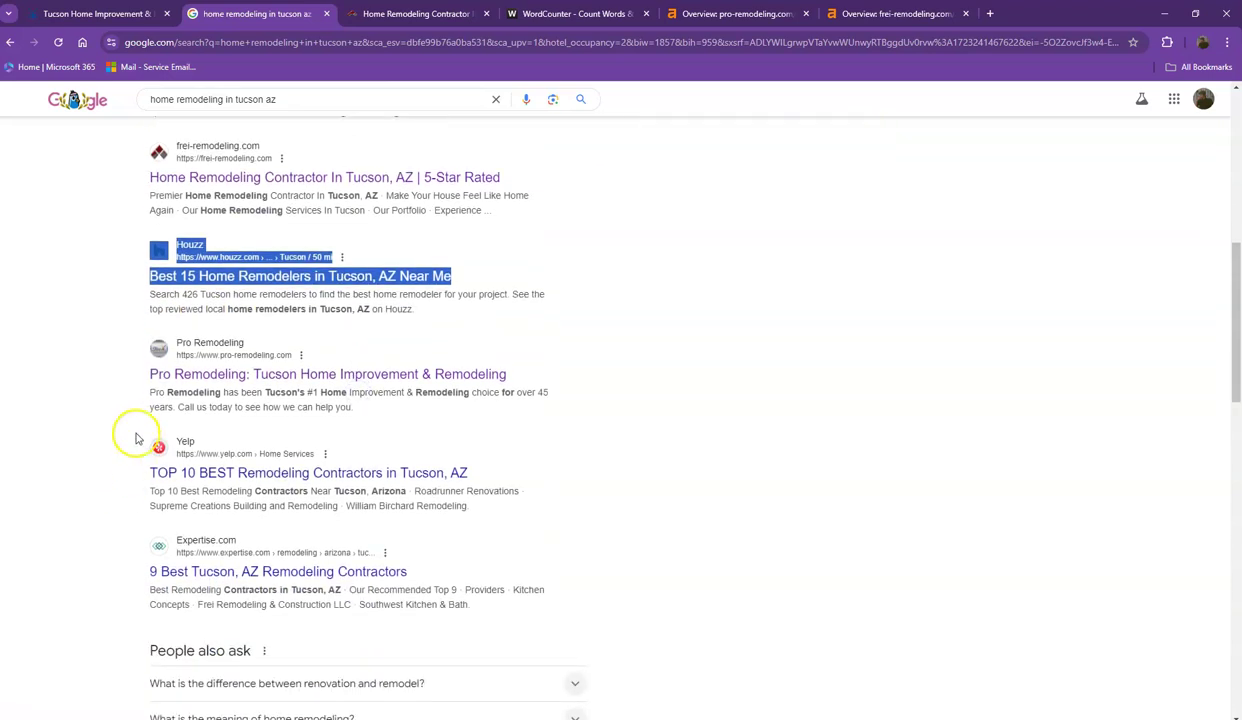
left_click_drag(132, 438, 390, 548)
left_click(86, 461)
scroll(86, 461, "up", 2)
scroll(157, 485, "up", 6)
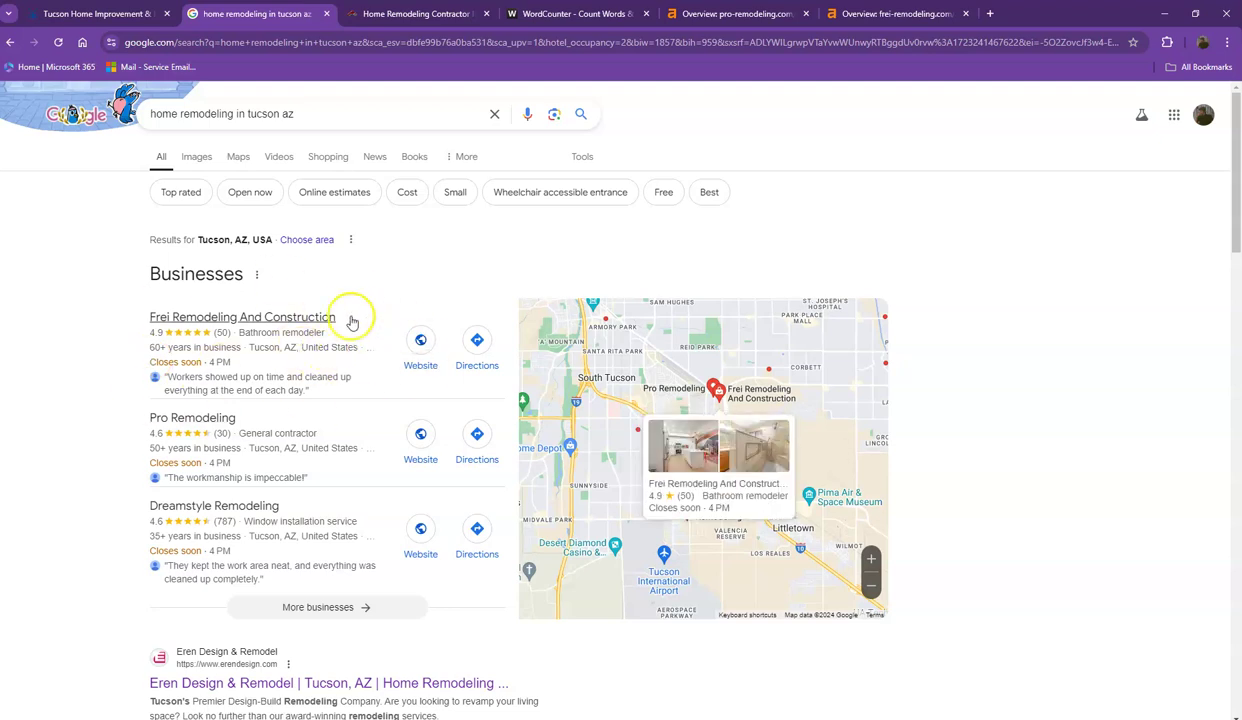
Return to the Pro Remodeling homepage and review its service section and its opening banner.
left_click(105, 15)
left_click(297, 281)
scroll(350, 330, "up", 2)
scroll(344, 318, "up", 5)
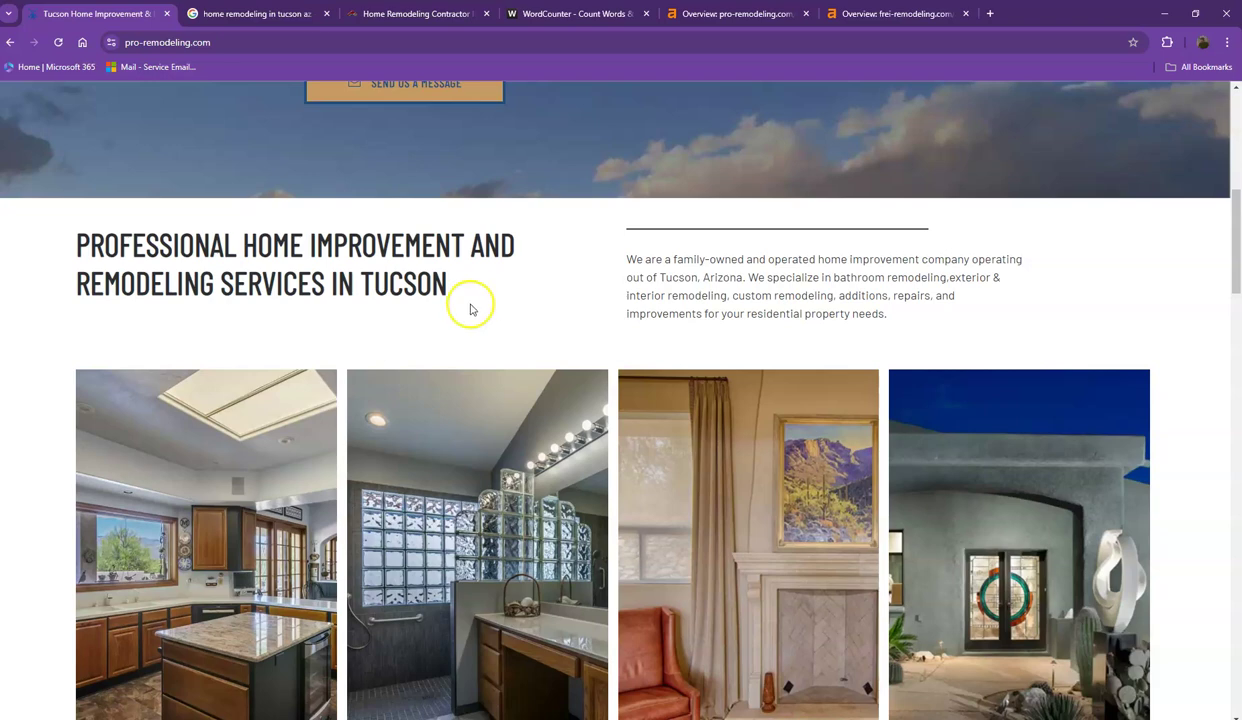
scroll(480, 310, "up", 6)
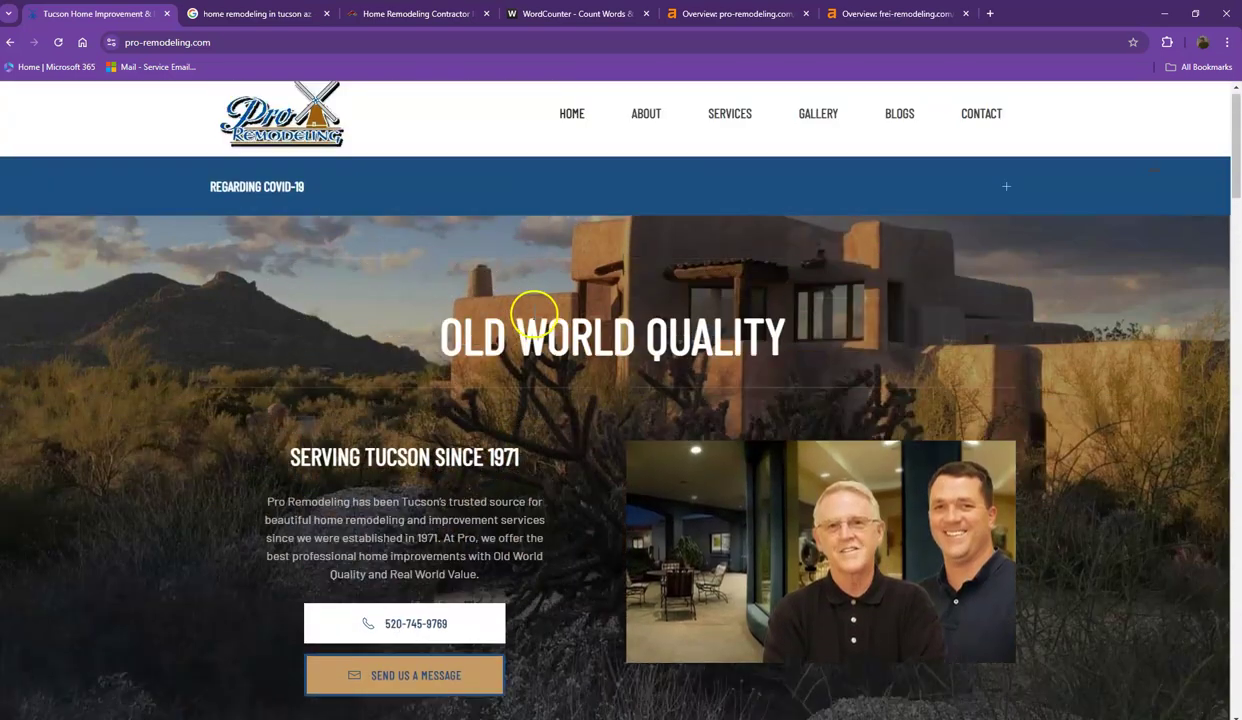